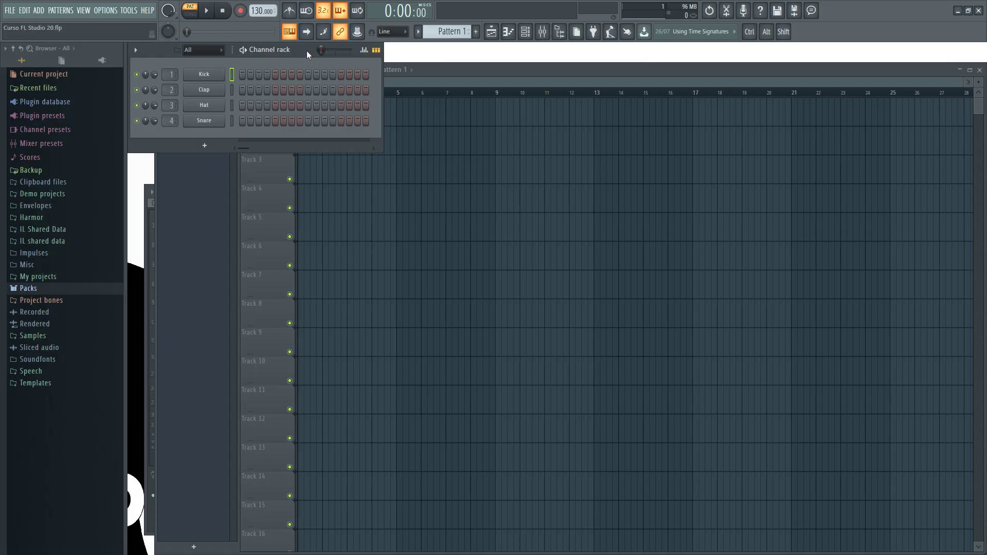
- Insert an FL Keys channel above the Snare channel and place its plugin window clear of the channel rack
right_click(208, 121)
mouse_move(292, 200)
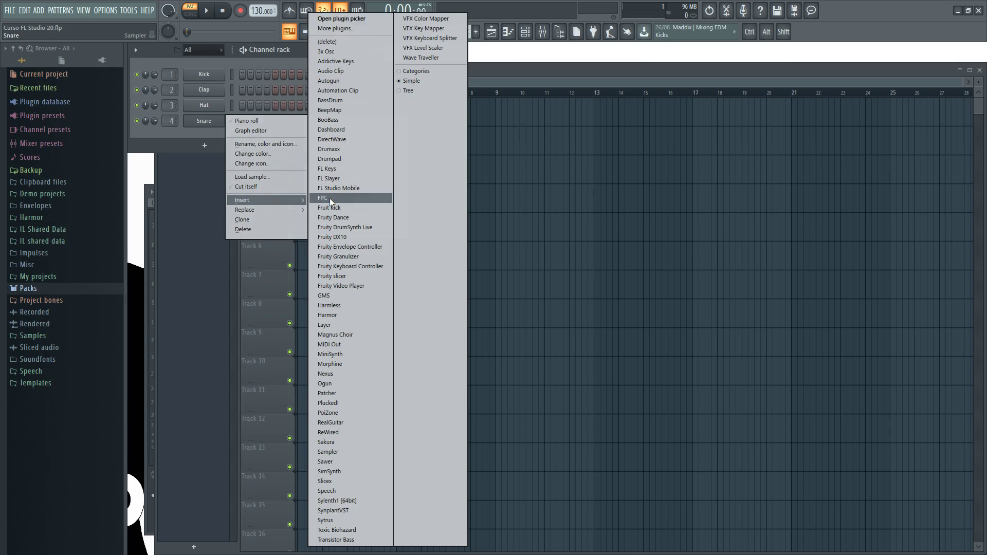
left_click(338, 169)
mouse_move(252, 95)
left_mouse_down()
mouse_move(281, 105)
mouse_move(473, 103)
mouse_move(491, 93)
left_mouse_up()
- Audition several notes of the Grand Piano preset on the FL Keys on-screen keyboard
left_click(488, 227)
left_click(514, 227)
left_click(547, 229)
left_click(567, 229)
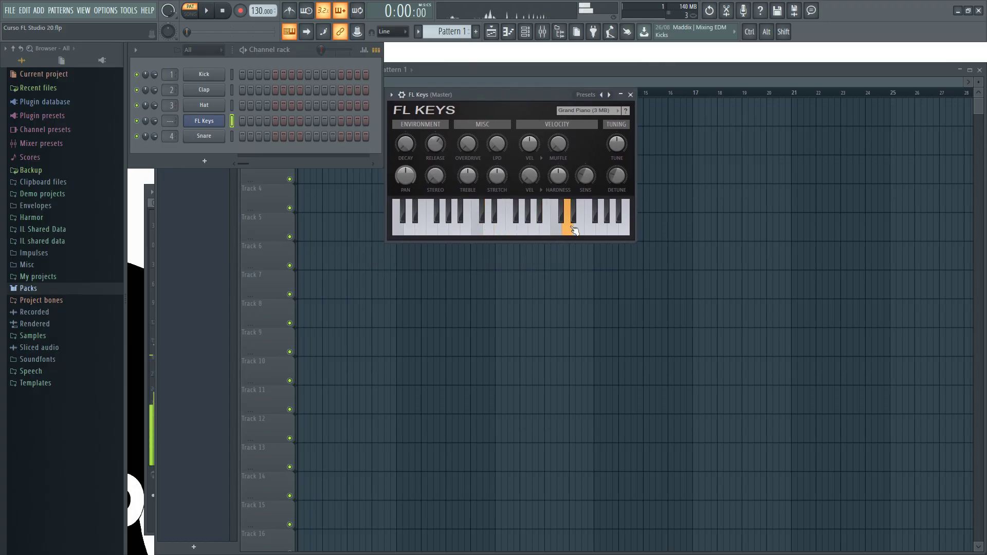
left_click(502, 229)
left_click(489, 229)
left_click(471, 230)
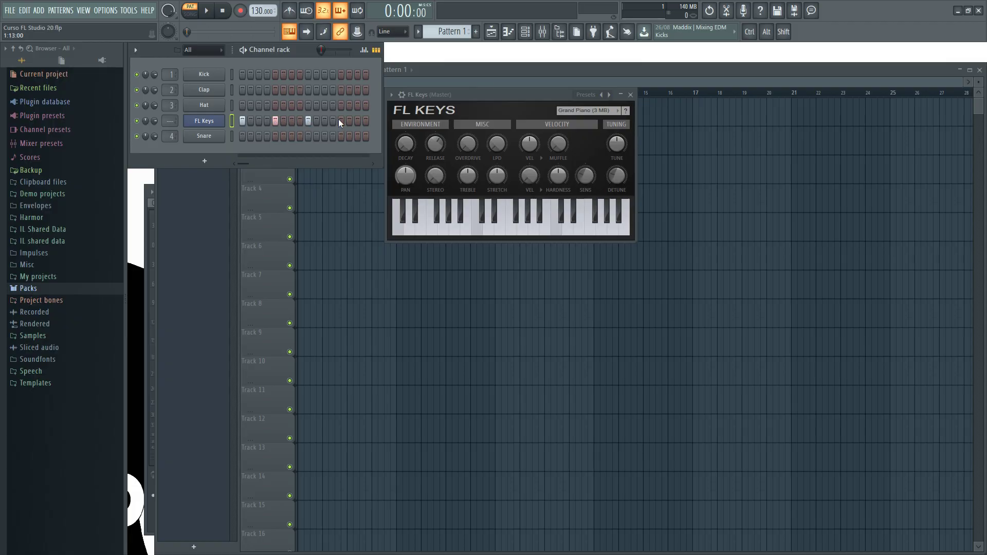
- Try a pattern with Kick on steps 1, 5, 9 and 13 and FL Keys on steps 3, 7, 11 and 15, and clear it
left_click(242, 74)
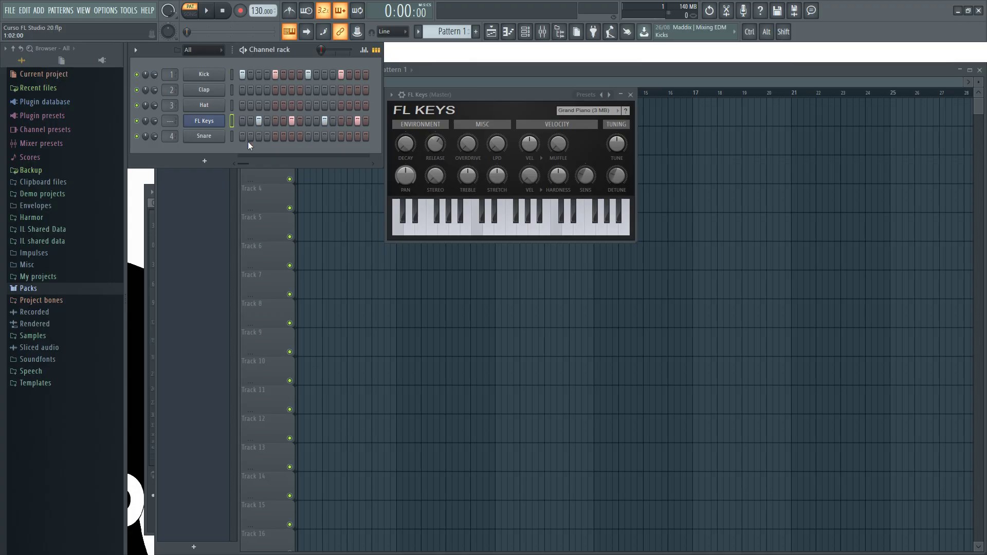
left_click(207, 12)
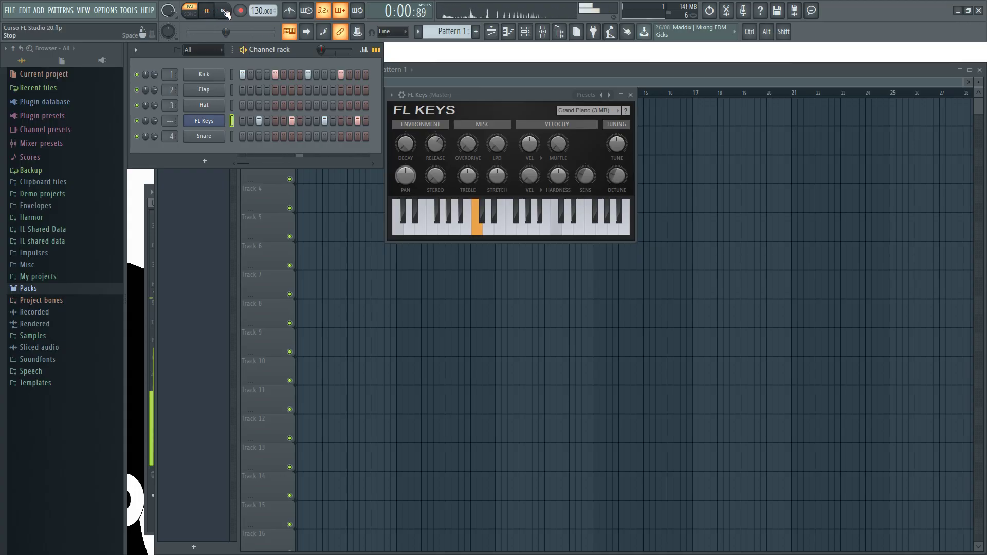
left_click(224, 11)
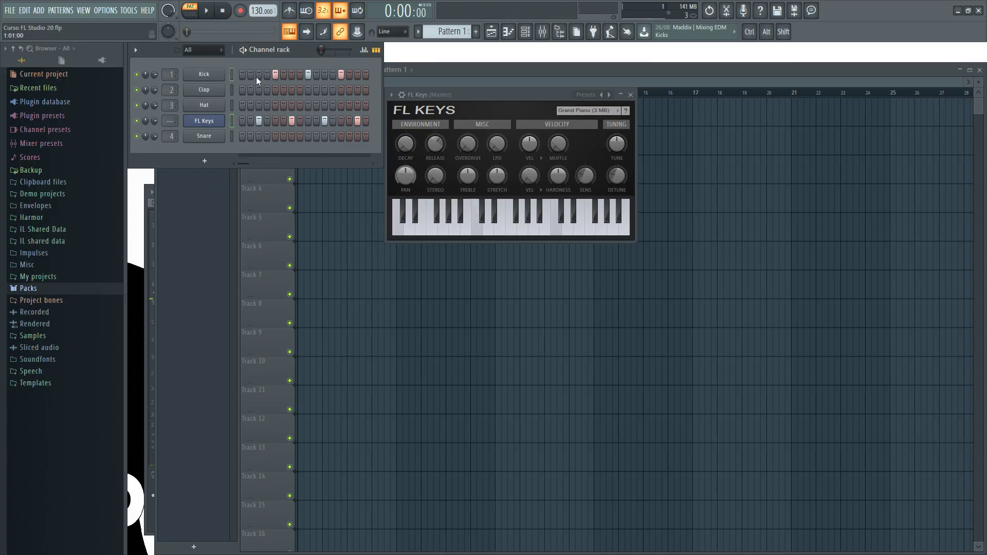
left_click_drag(362, 119, 251, 120)
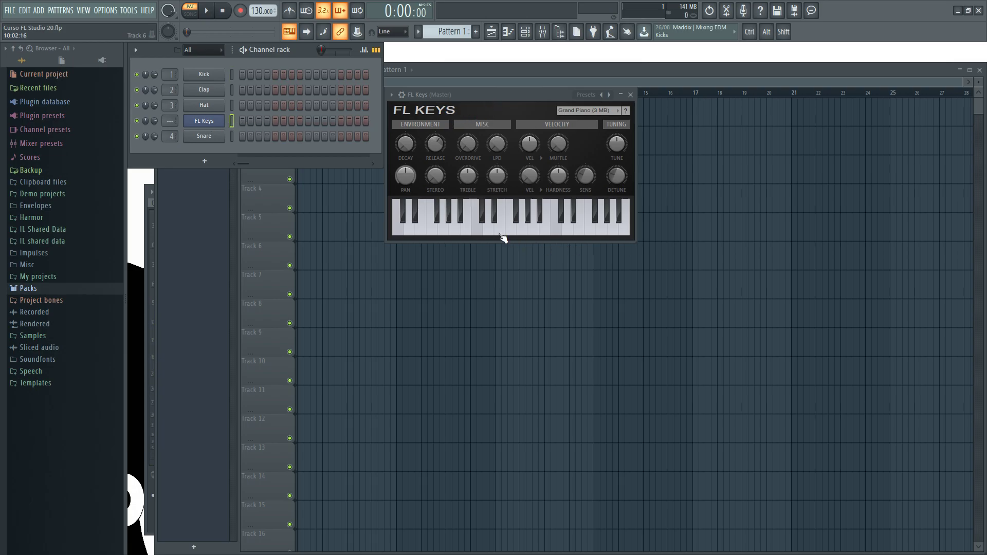
- Open the piano roll from the FL Keys channel, and close it to return to the channel rack
right_click(204, 123)
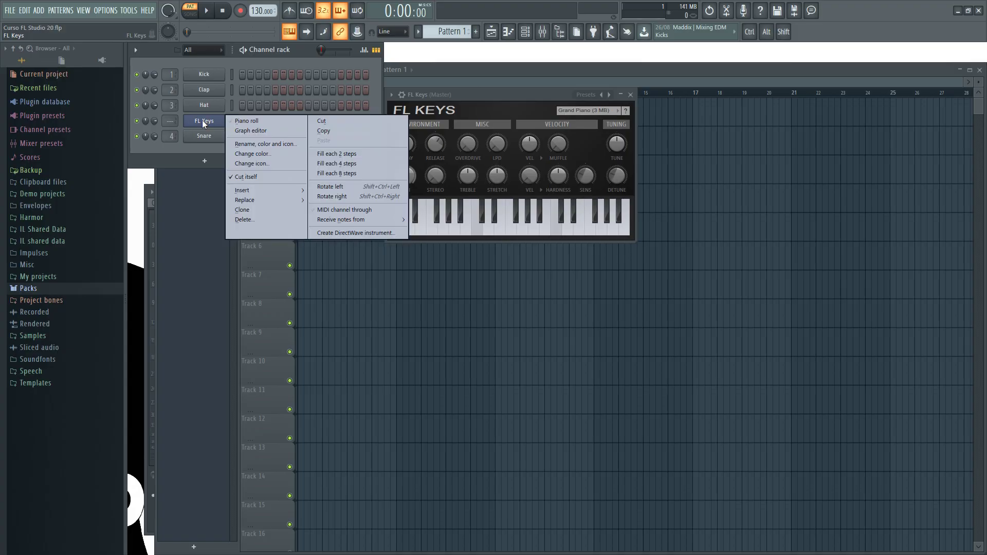
left_click(258, 121)
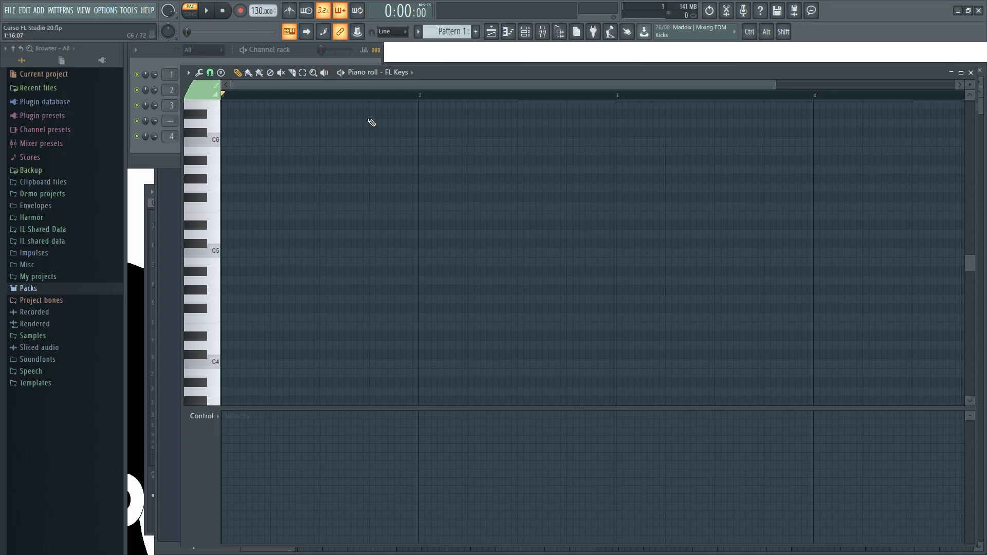
left_click(303, 50)
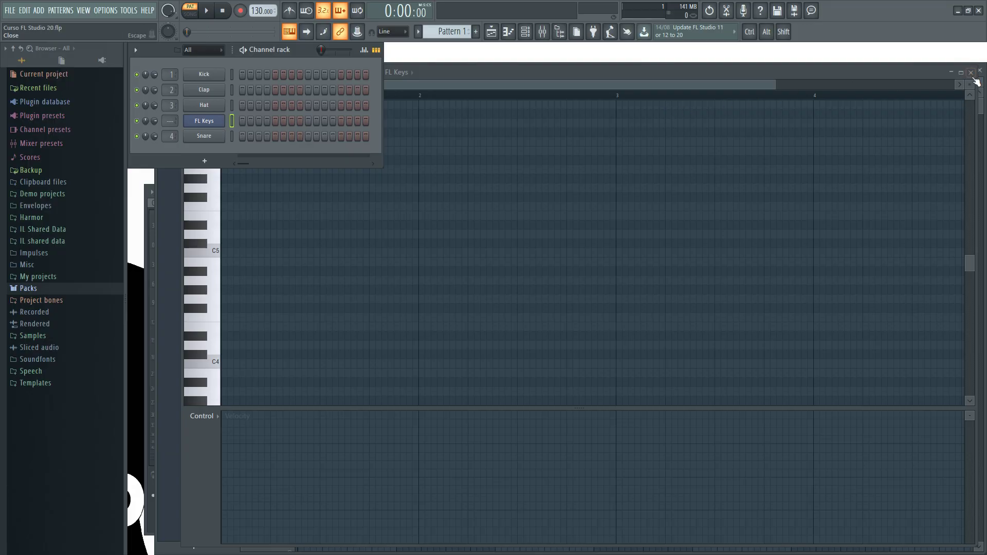
left_click(970, 73)
left_click(230, 109)
left_click(232, 121)
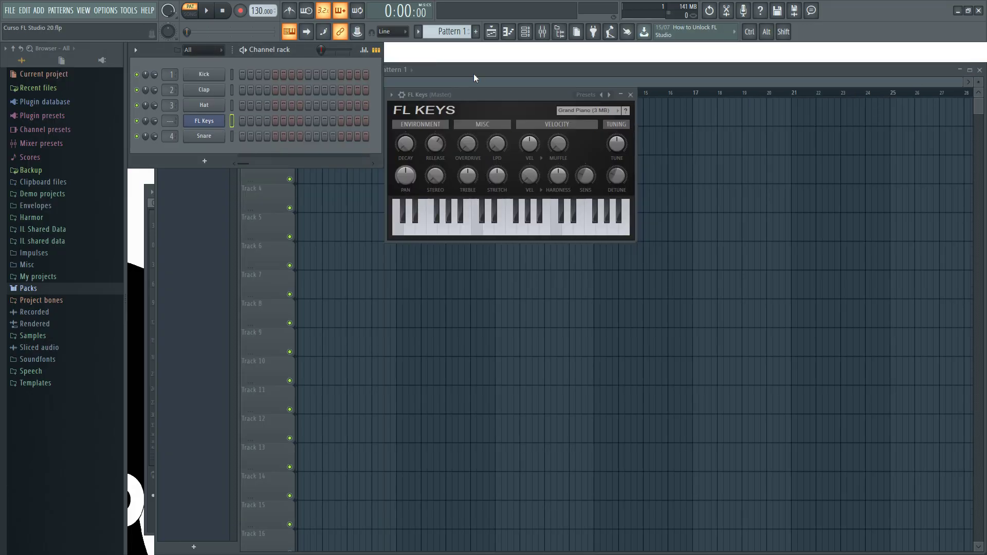
- Show the piano roll for FL Keys and shift its window slightly up within the workspace
left_click(509, 32)
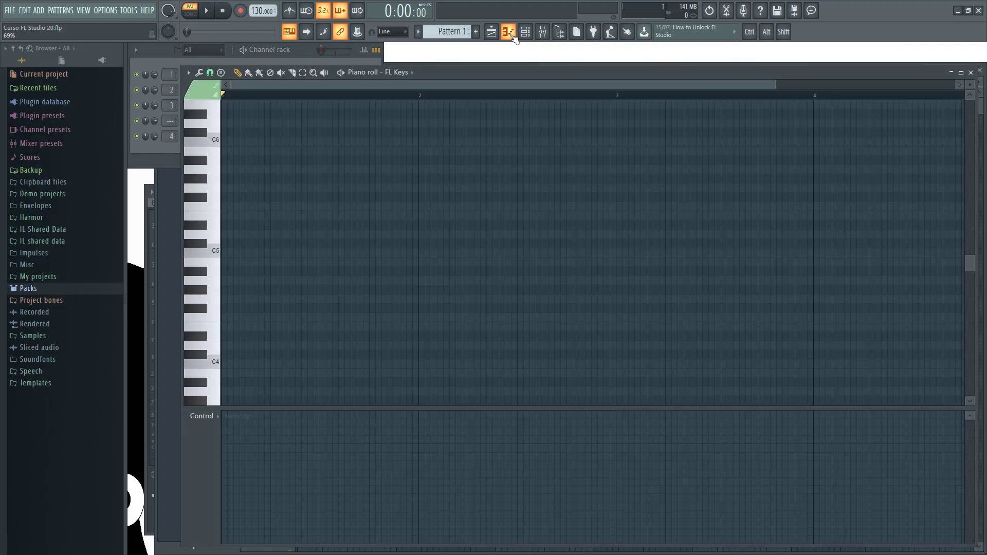
left_click(509, 32)
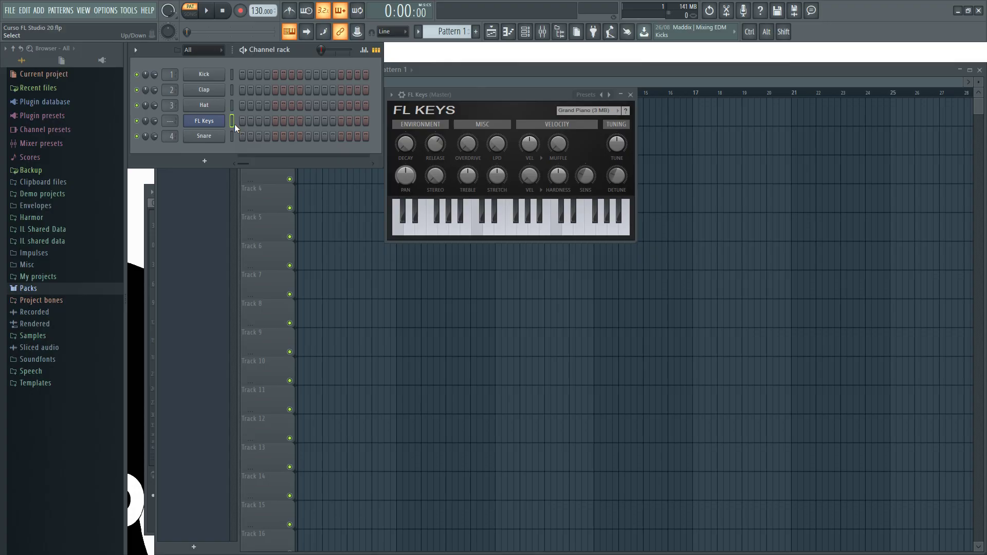
key("F7")
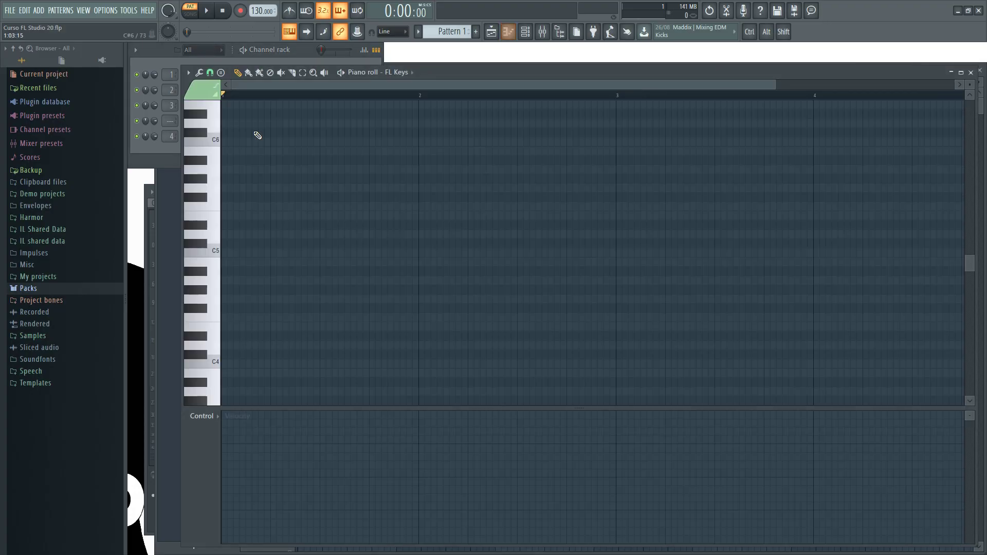
key("F7")
key("F7")
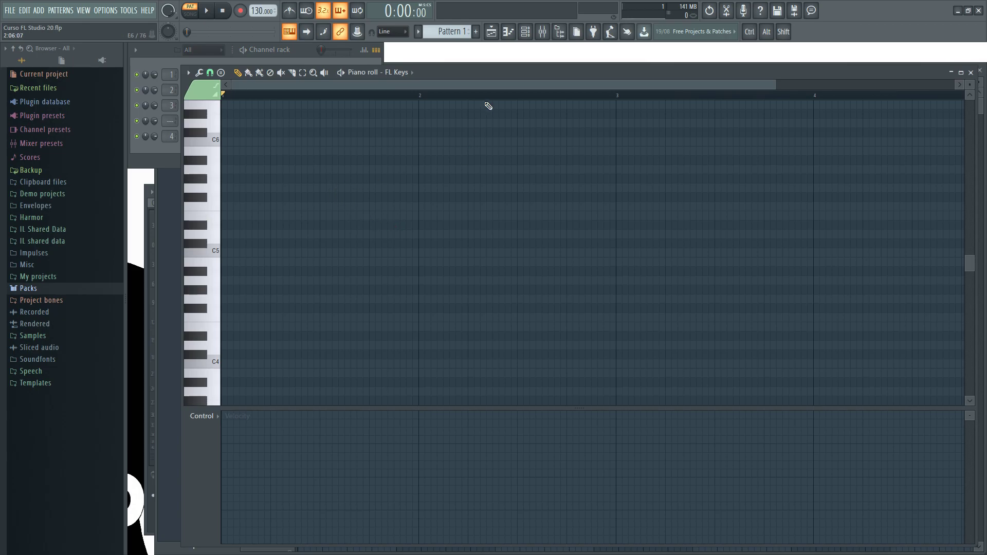
left_click_drag(500, 73, 510, 66)
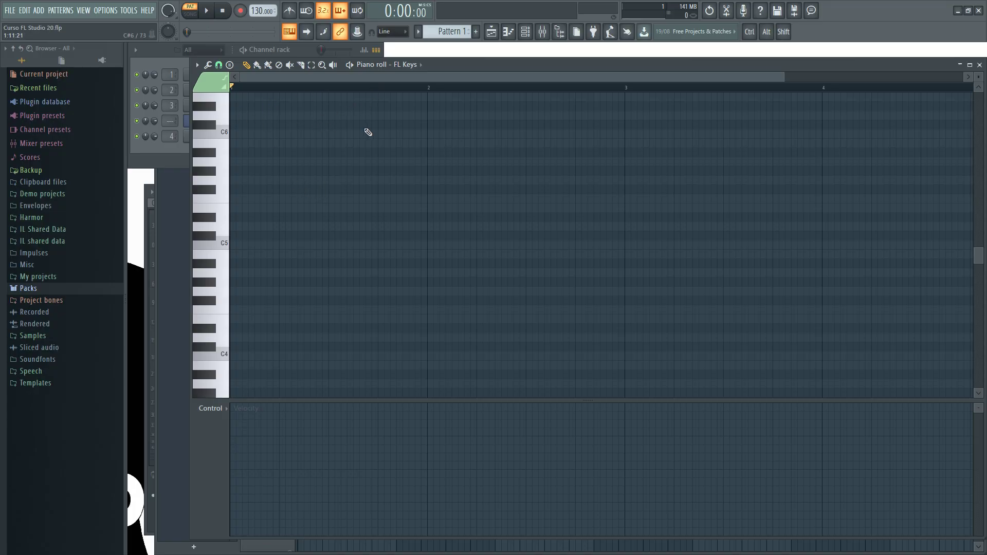
- Play the empty pattern to compare the playback position in the piano roll and the channel rack
left_click(212, 10)
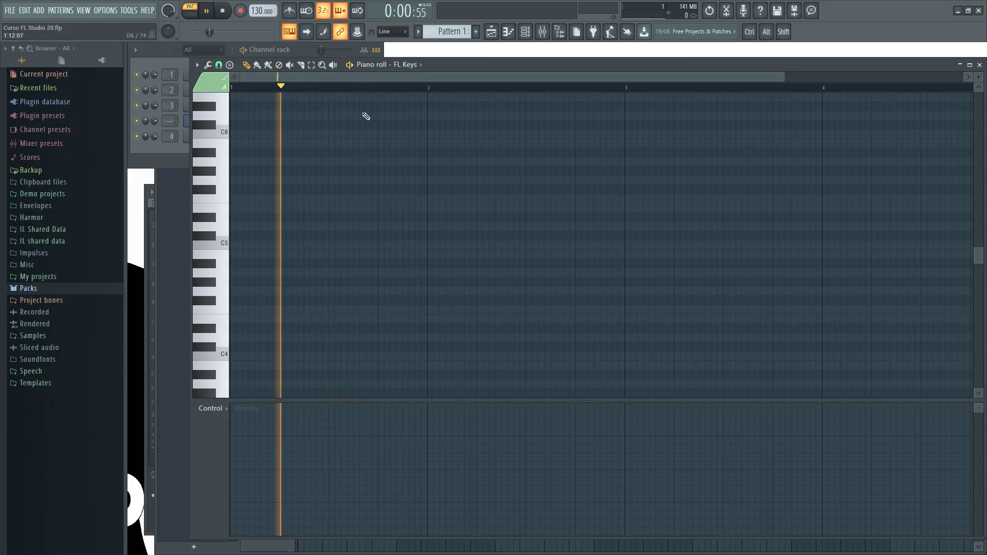
left_click(225, 12)
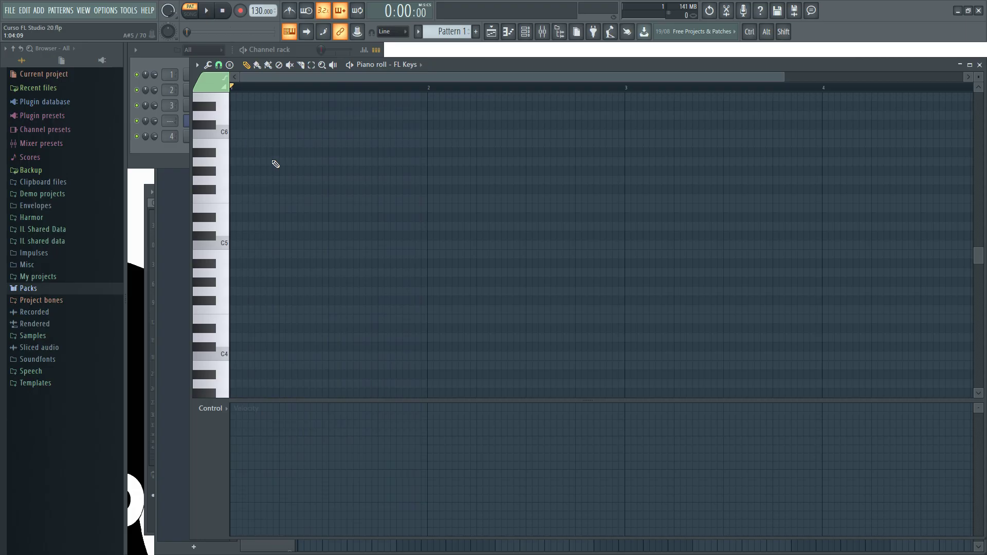
scroll(329, 191, "up", 2)
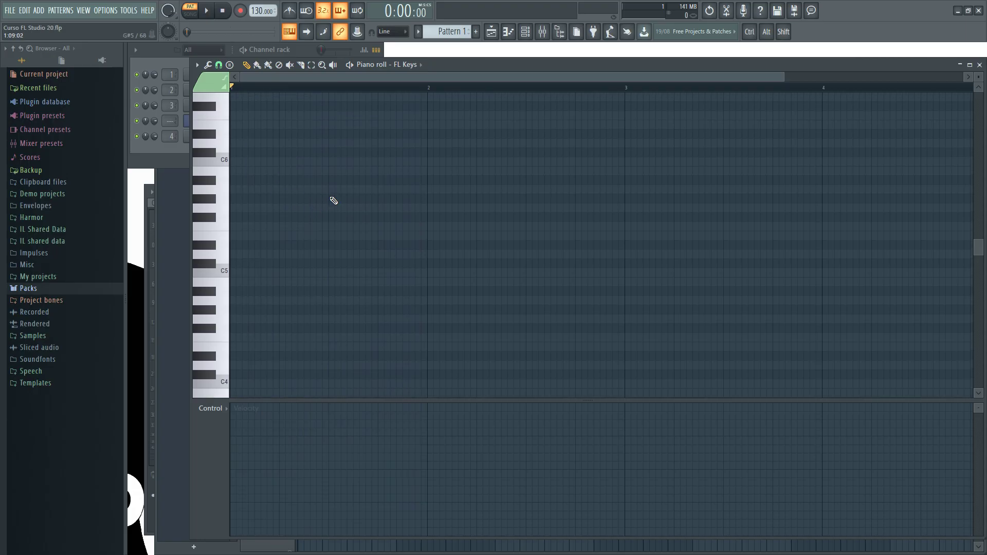
left_click(304, 54)
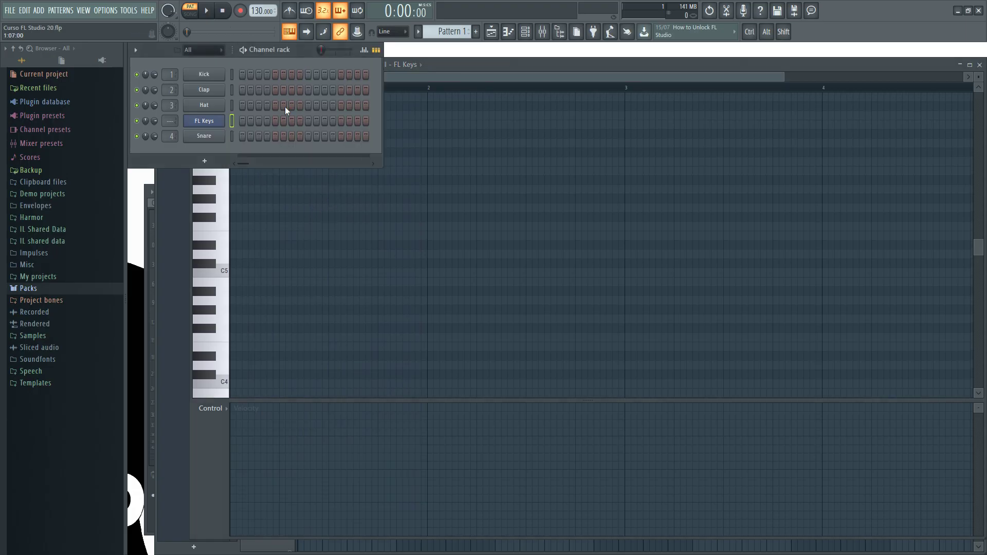
key("space")
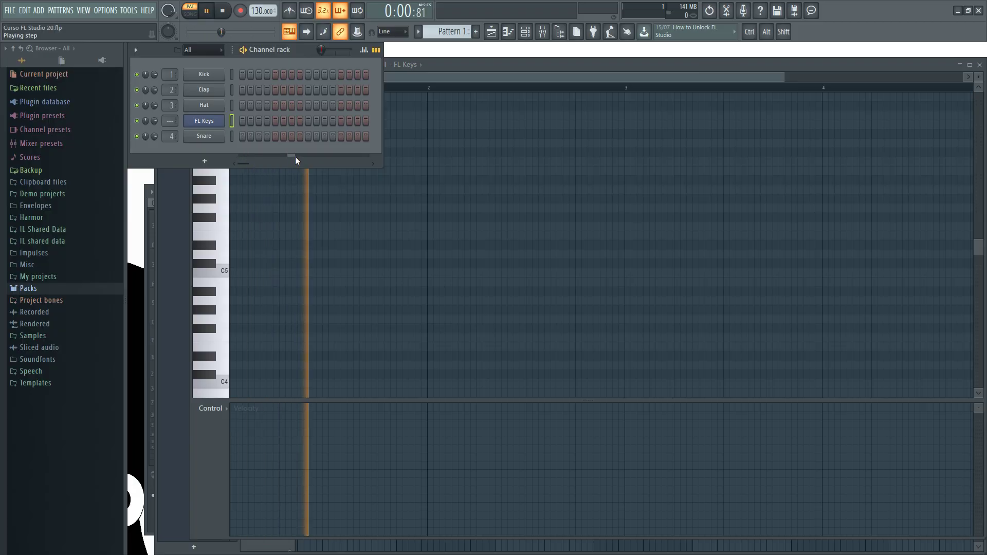
key("space")
- Try Kick hits on steps 4, 8, 13 and 15, and clear them from the channel rack
left_click(299, 74)
left_click(340, 74)
left_click(357, 74)
key("space")
key("space")
left_click(266, 74)
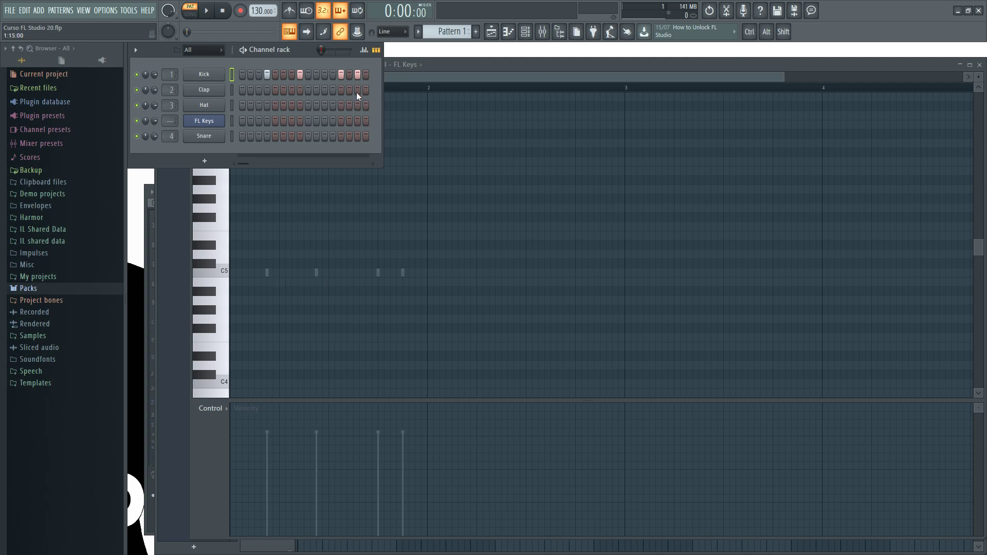
left_click_drag(358, 74, 239, 75)
- Draw C5, D5, C5, A#4, G4 and D5 notes across bar 1 of the FL Keys piano roll
left_click(231, 122)
left_click(446, 64)
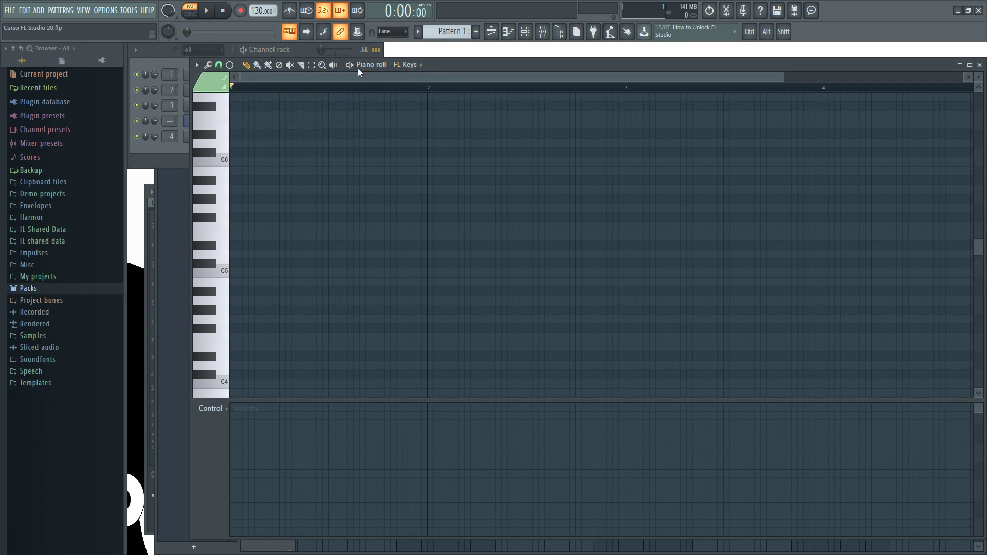
left_click(421, 66)
left_click(281, 272)
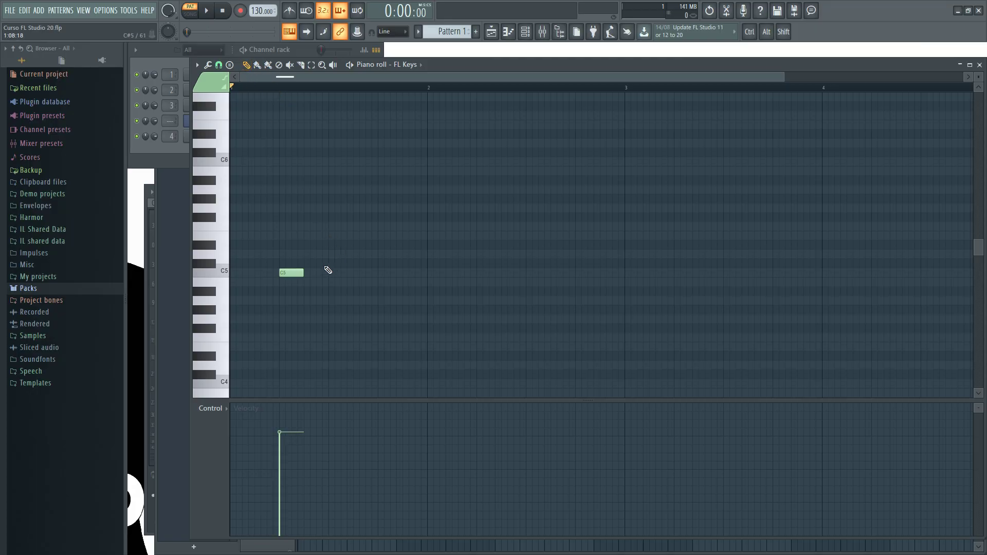
left_click(313, 254)
left_click(350, 273)
left_click(356, 291)
left_click(412, 318)
left_click(405, 253)
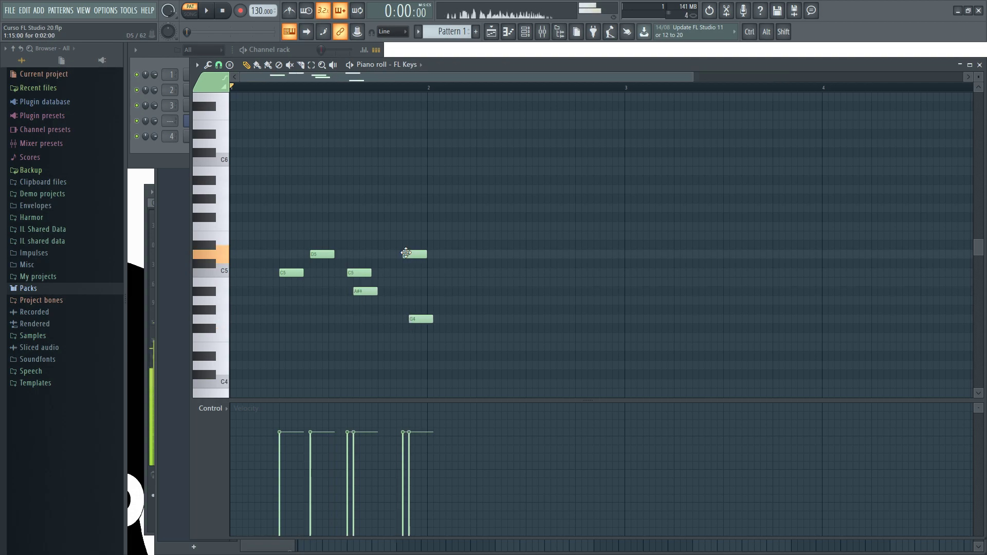
- Paint a continuous row of G5 notes across bars 2 and 3 with the Paint tool
left_click(257, 65)
left_click_drag(430, 214, 810, 207)
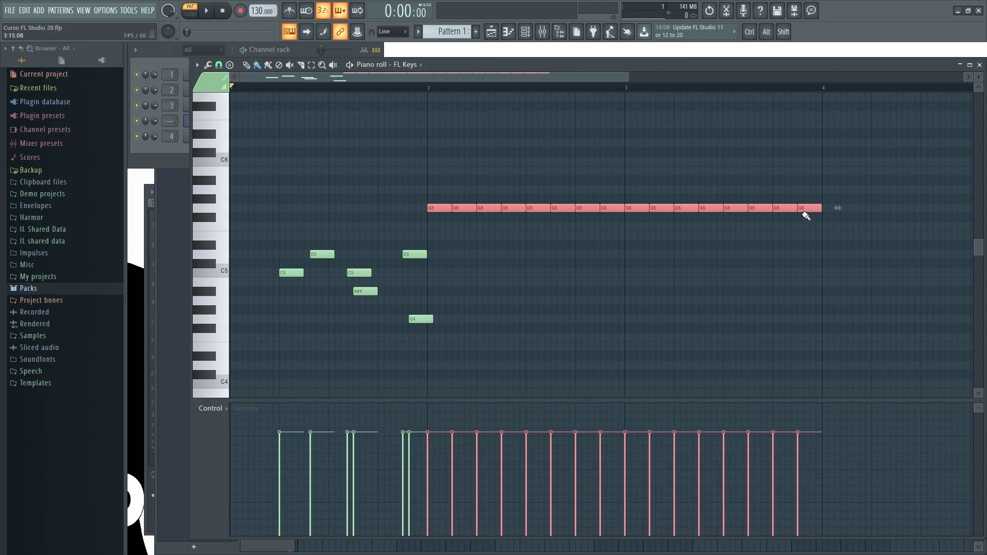
left_click(805, 231)
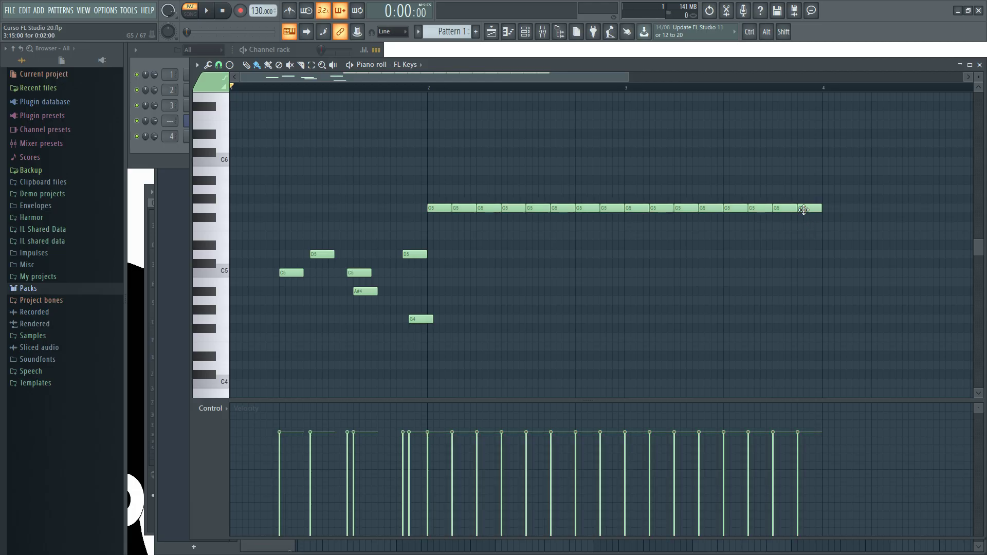
- Delete the entire row of G5 notes from bars 2 and 3
right_click(806, 209)
right_click(792, 209)
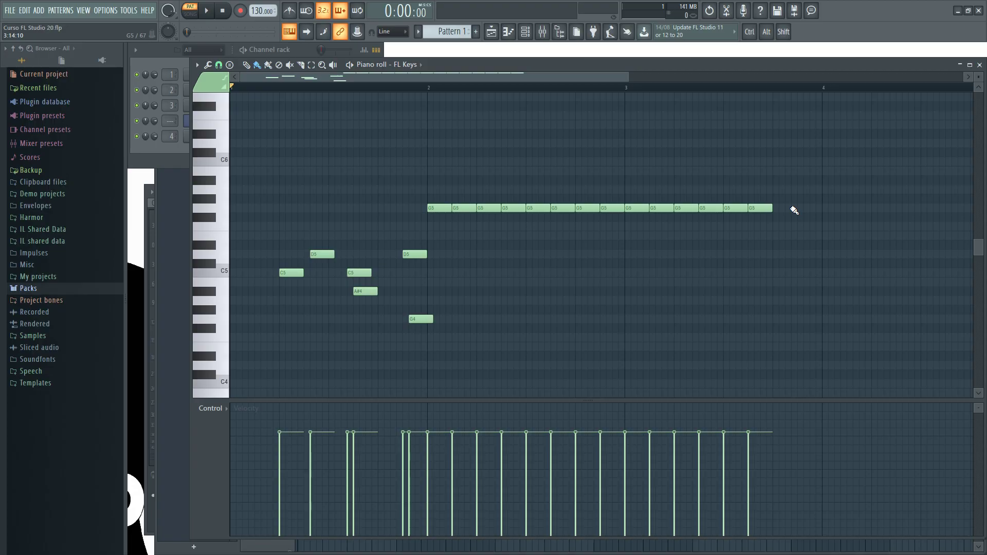
left_click_drag(771, 209, 428, 214)
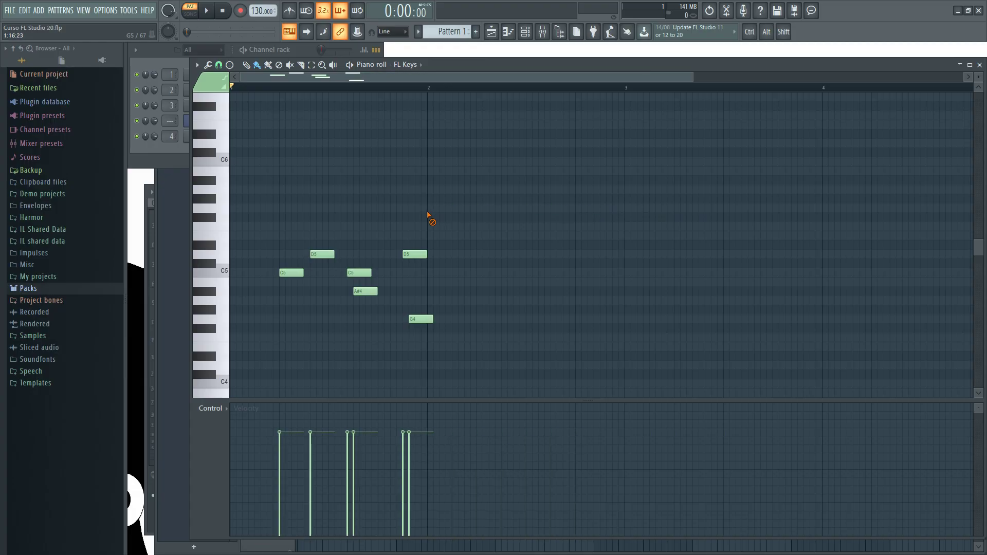
- Return to the Draw tool, try moving the last D5 note, and delete all remaining notes from the piano roll
left_click(246, 65)
left_click_drag(413, 254, 448, 262)
right_click(445, 263)
right_click(420, 319)
right_click(365, 291)
right_click(359, 272)
right_click(322, 254)
right_click(291, 272)
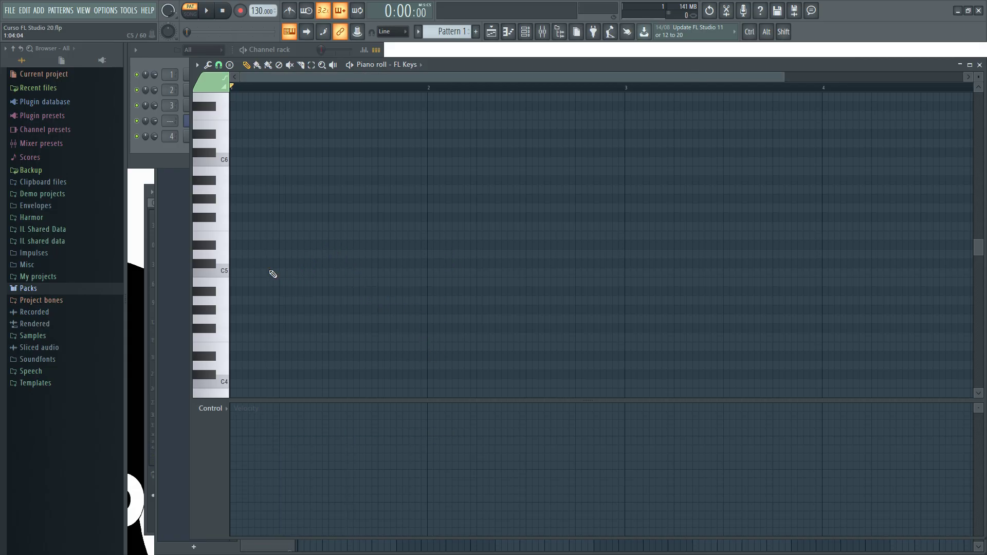
- Draw a C5 note aligned to the very start of bar 1 and play it back
left_click(236, 273)
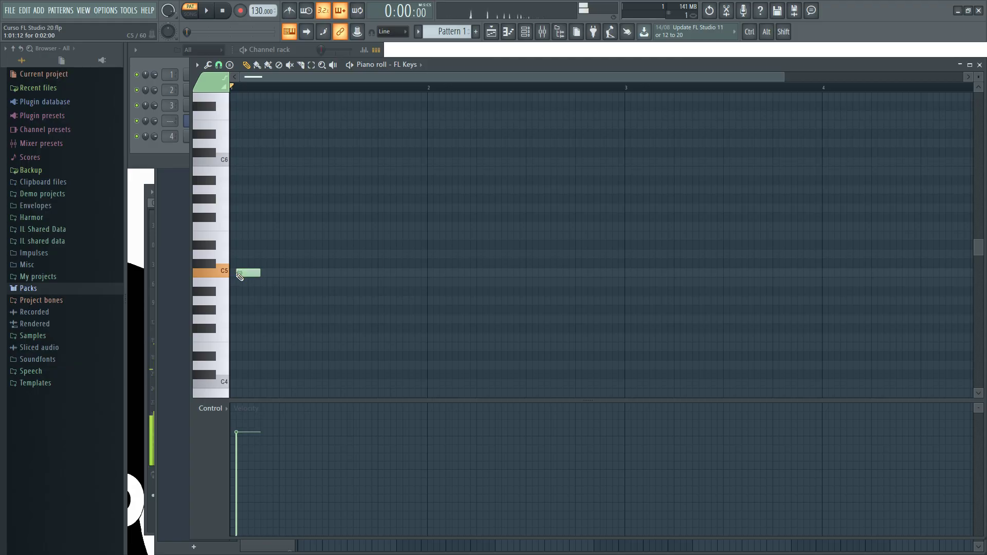
left_click(248, 273)
mouse_move(248, 272)
left_mouse_down()
mouse_move(297, 273)
mouse_move(236, 273)
left_mouse_up()
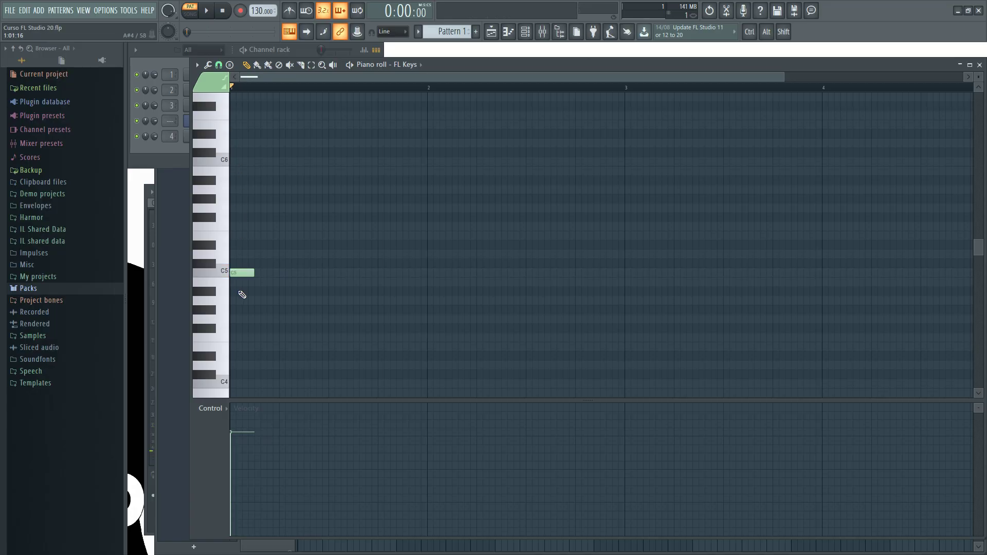
left_click(208, 11)
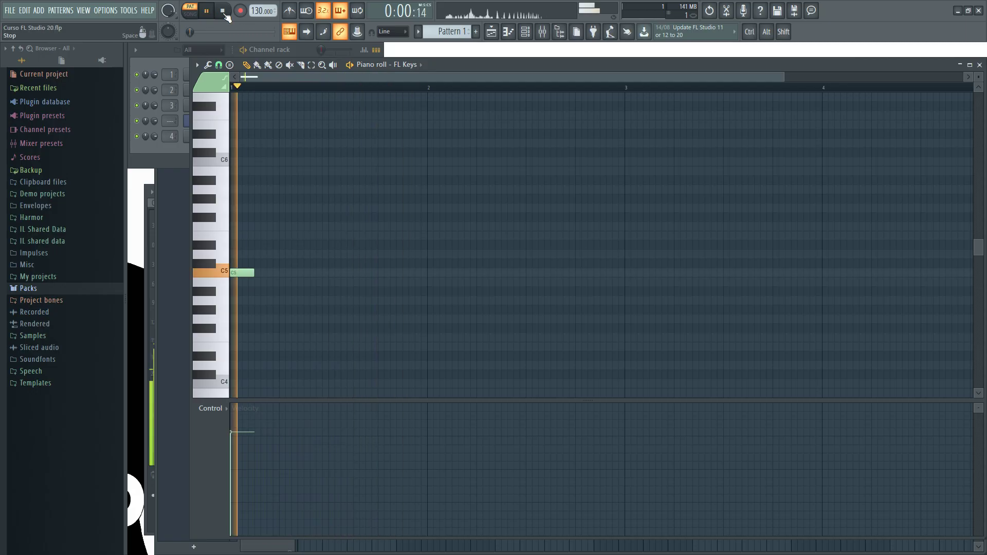
left_click(224, 13)
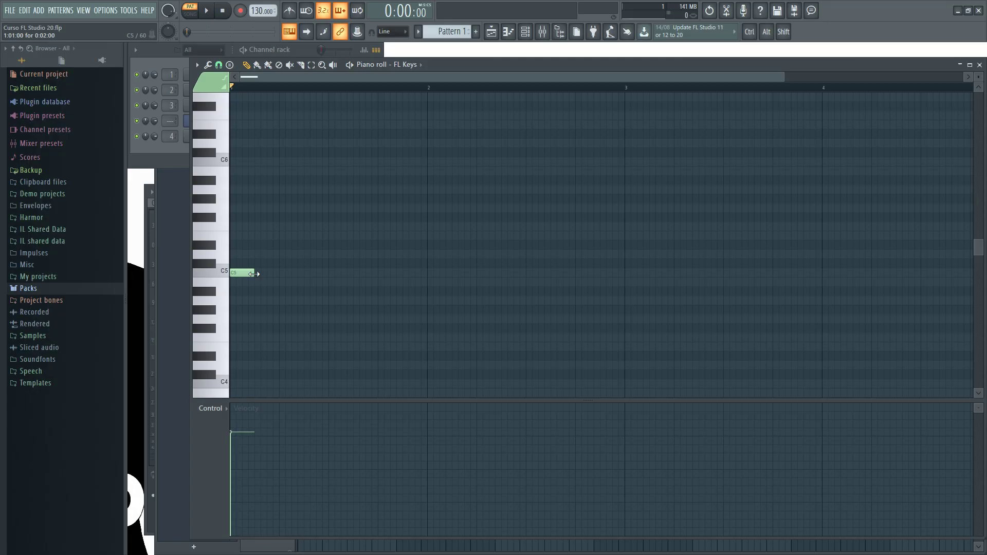
- Lengthen the C5 note to the end of bar 2 and play the pattern
mouse_move(323, 274)
left_mouse_down()
mouse_move(630, 274)
mouse_move(345, 274)
mouse_move(622, 285)
left_mouse_up()
left_click(209, 14)
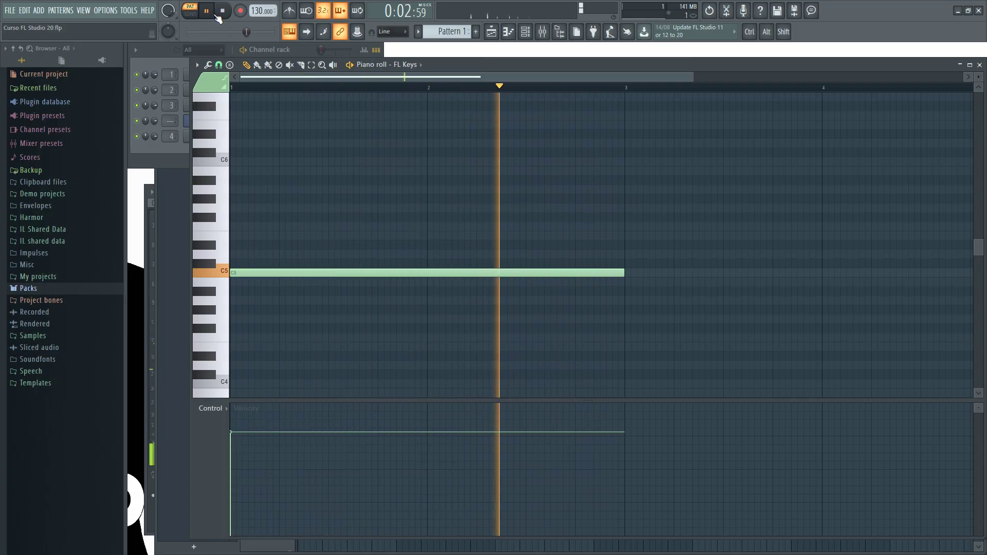
- Stop playback and draw a two-bar E5 note starting at bar 3
left_click(223, 15)
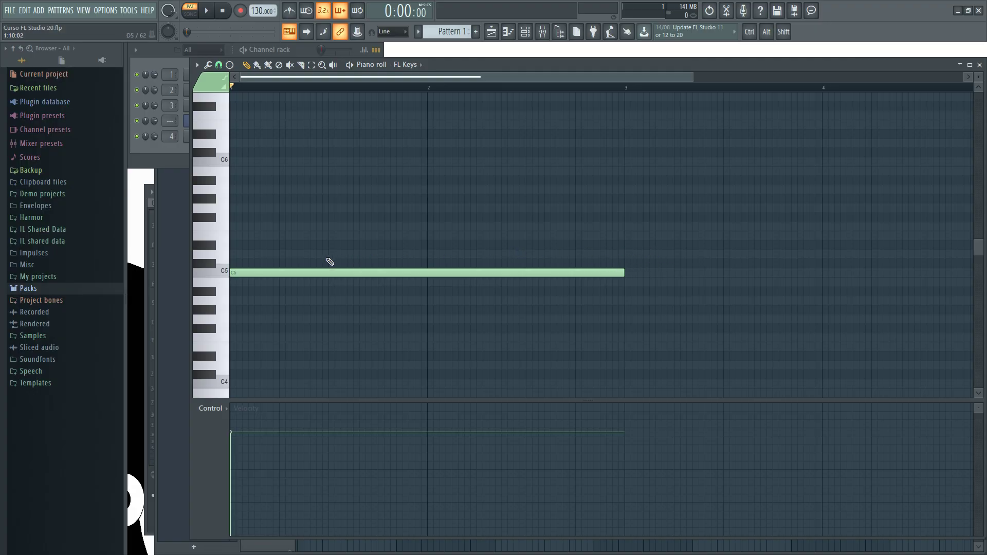
left_click(226, 256)
left_click(227, 255)
left_click(222, 238)
left_click(625, 236)
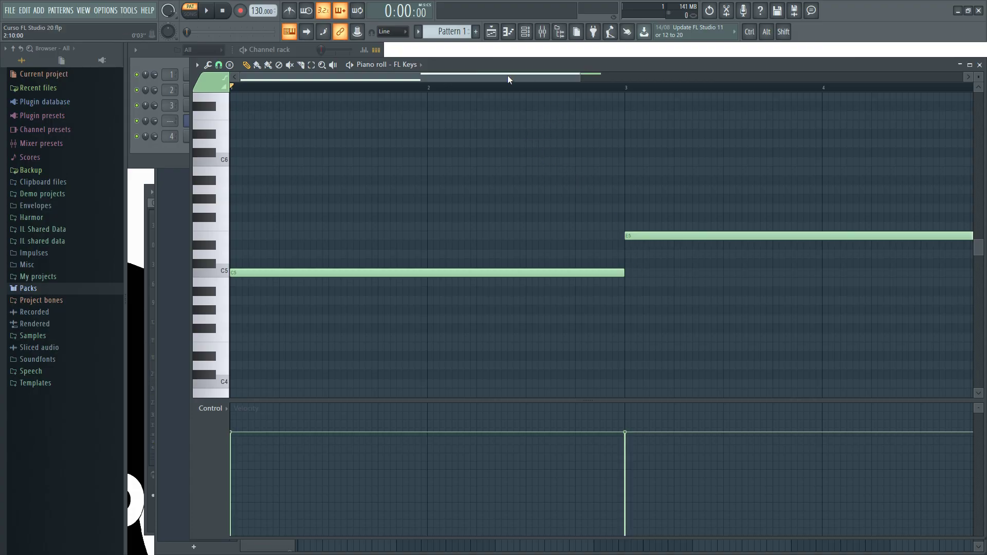
- Explore the piano roll across its octaves and bars, and inspect the C5 and E5 notes at different horizontal zoom levels
mouse_move(309, 75)
left_mouse_down()
mouse_move(513, 75)
mouse_move(291, 80)
left_mouse_up()
mouse_move(980, 251)
left_mouse_down()
mouse_move(980, 203)
mouse_move(984, 279)
mouse_move(980, 239)
left_mouse_up()
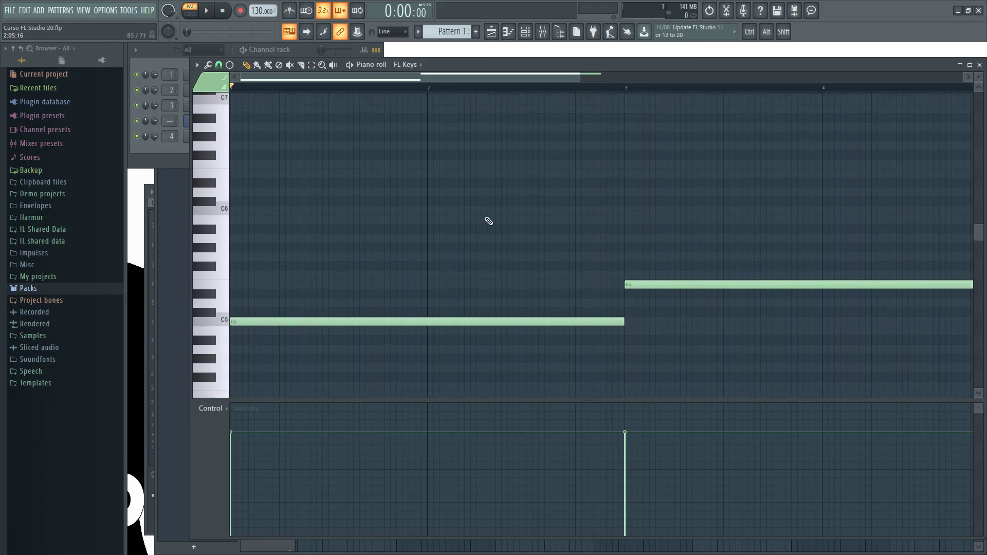
scroll(424, 238, "down", 5)
scroll(426, 253, "up", 4)
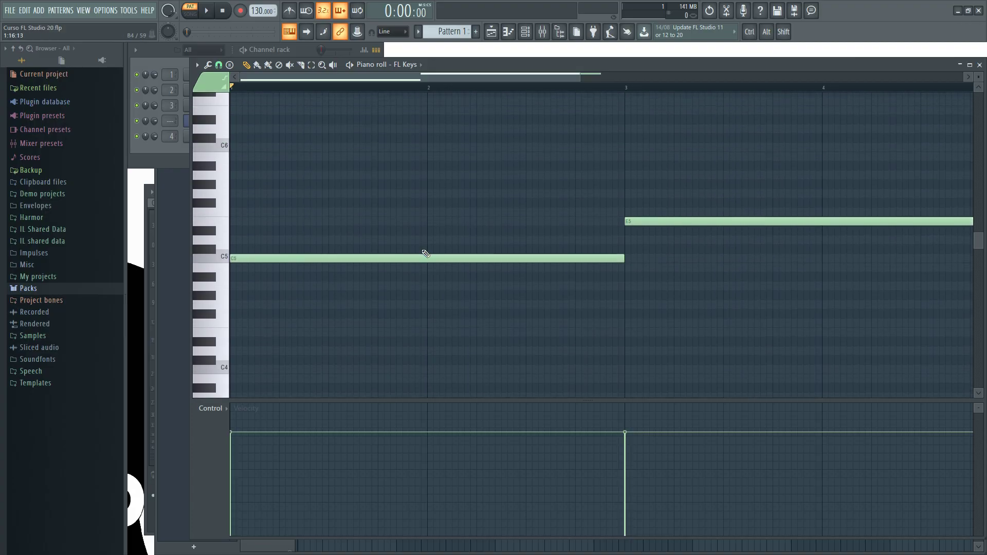
scroll(425, 253, "down", 1)
scroll(412, 218, "up", 2)
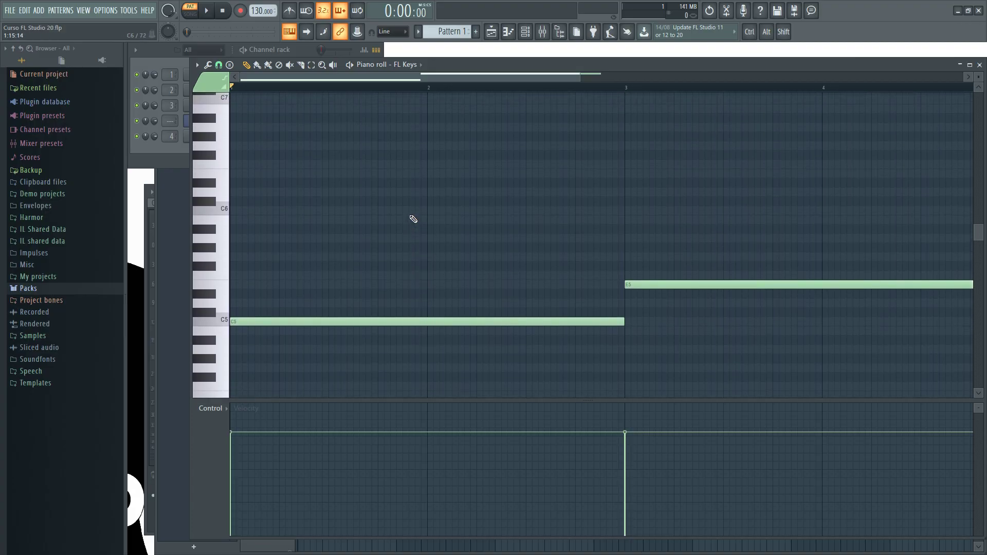
mouse_move(408, 214)
left_mouse_down()
mouse_move(460, 214)
mouse_move(303, 225)
left_mouse_up()
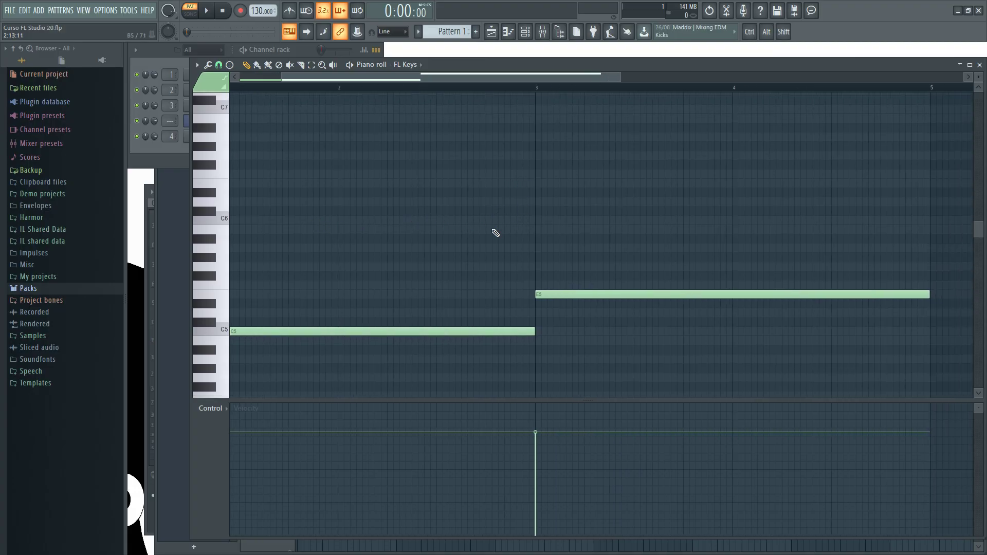
mouse_move(502, 218)
left_mouse_down()
mouse_move(275, 220)
mouse_move(710, 221)
mouse_move(341, 232)
mouse_move(425, 161)
mouse_move(782, 226)
mouse_move(496, 273)
mouse_move(757, 153)
mouse_move(469, 258)
mouse_move(656, 128)
mouse_move(594, 246)
mouse_move(579, 163)
mouse_move(654, 170)
mouse_move(660, 181)
left_mouse_up()
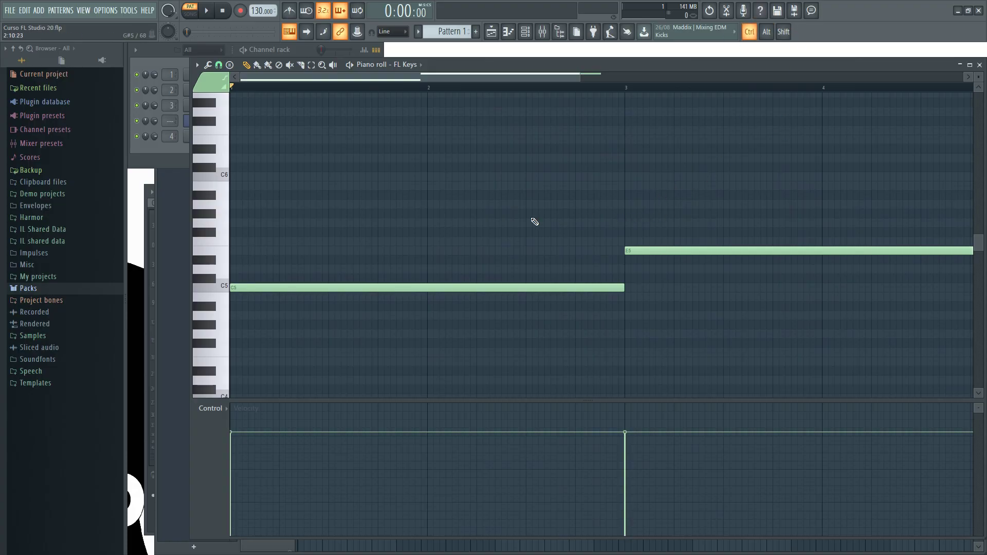
scroll(448, 226, "down", 3)
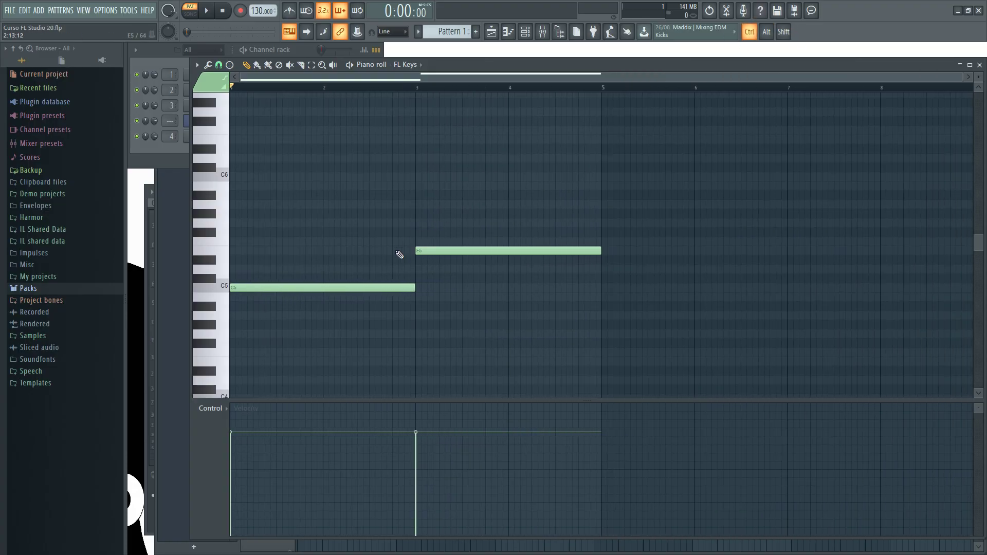
scroll(384, 267, "up", 5)
scroll(385, 267, "down", 5)
- Draw two-bar G5 and A5 notes at the starts of bars 5 and 7, and play the ascending sequence
left_click(605, 223)
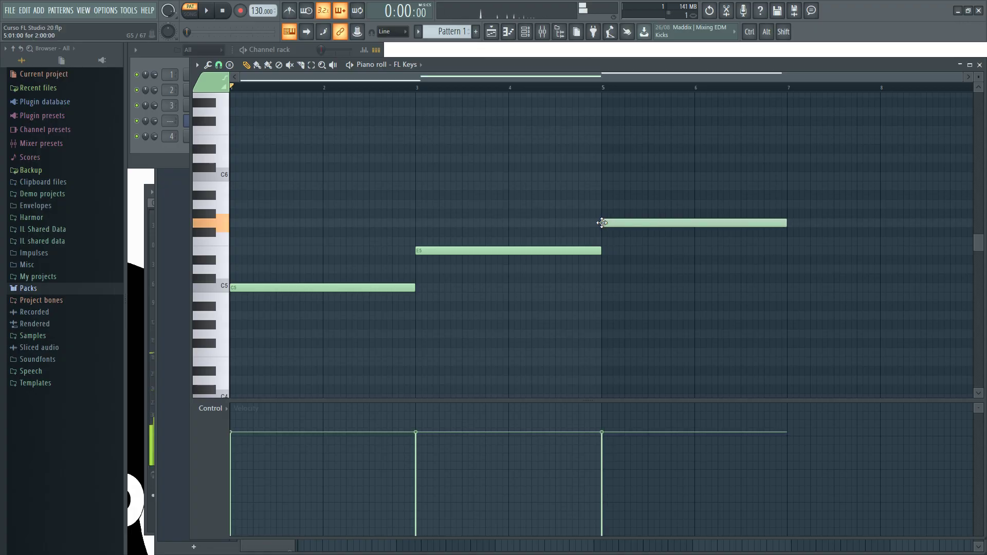
left_click(789, 205)
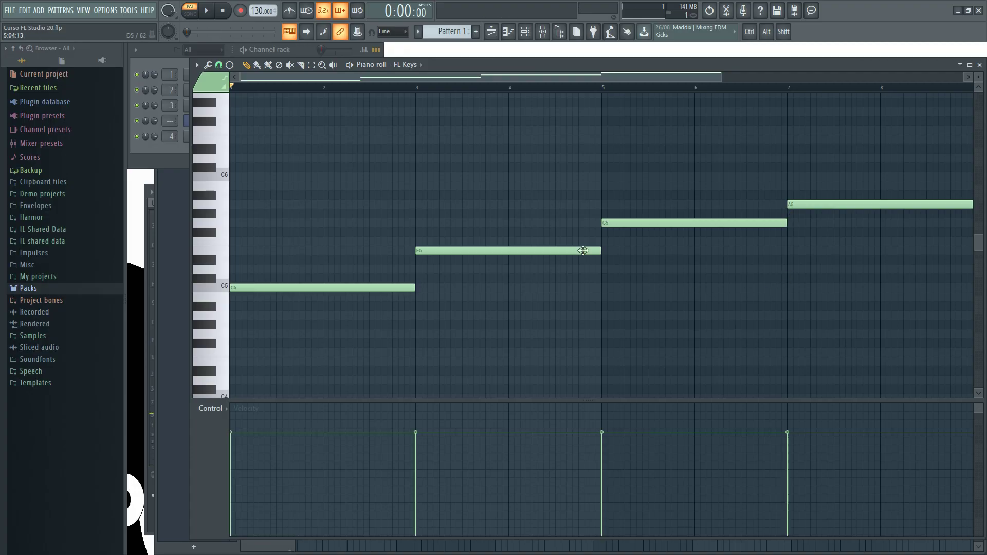
left_click(212, 15)
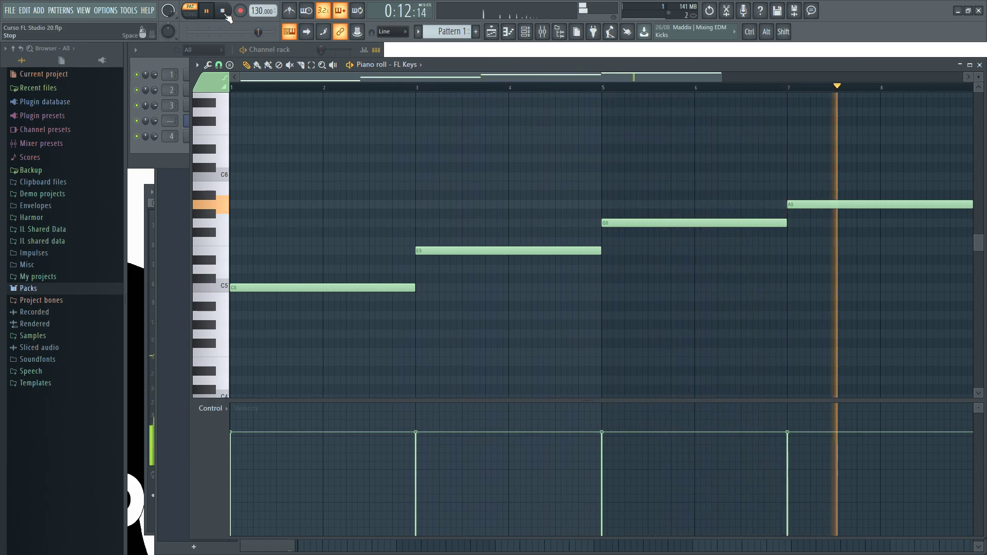
left_click(225, 13)
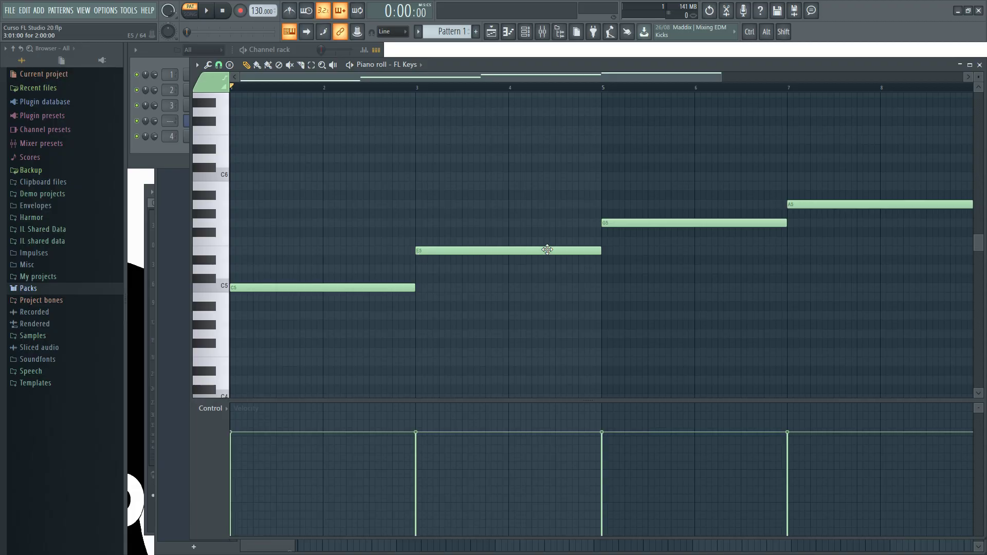
- Overlap the notes by moving E5 to bar 2, G5 to step 5 of bar 3 and A5 to bar 4, and play them
left_click_drag(481, 252, 388, 252)
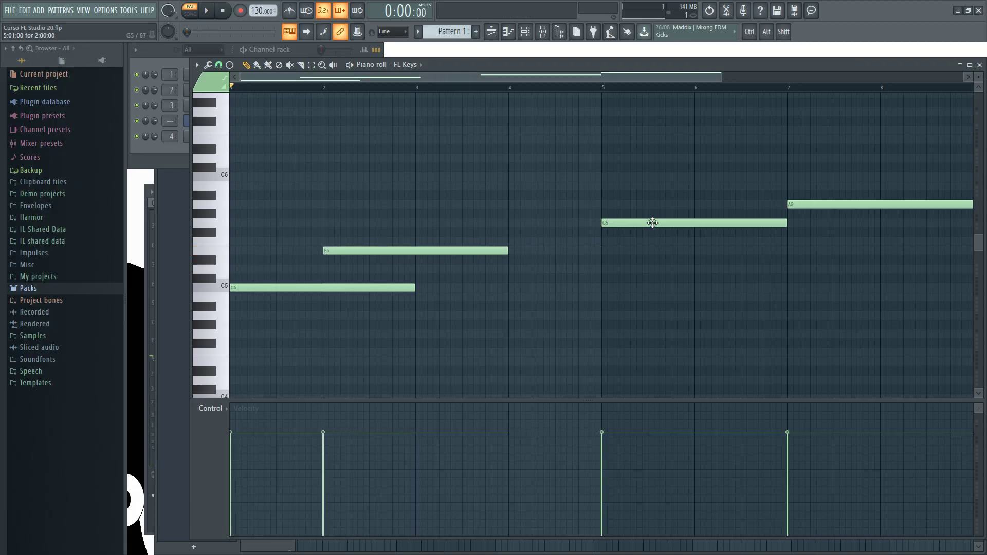
left_click_drag(654, 222, 491, 222)
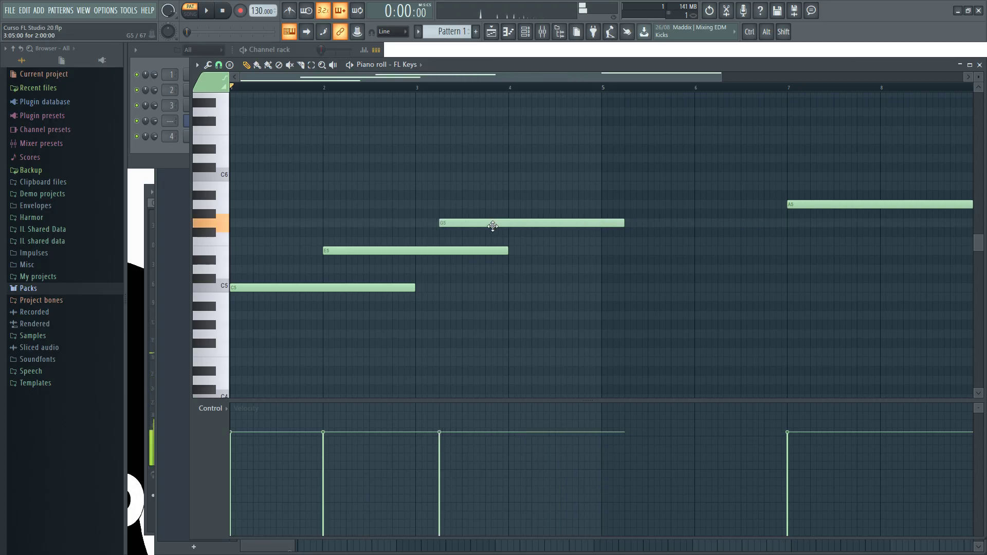
left_click_drag(802, 214, 524, 211)
left_click(208, 11)
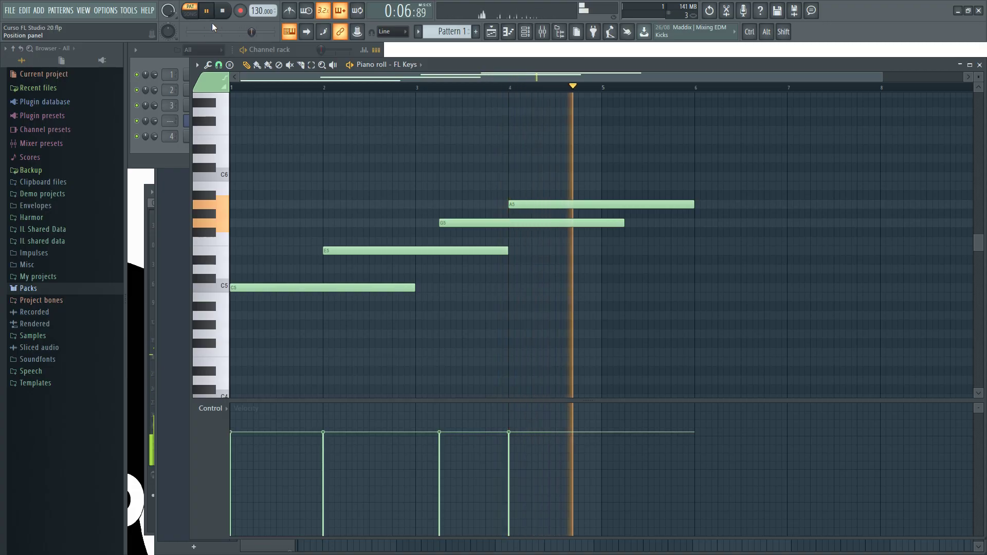
left_click(225, 14)
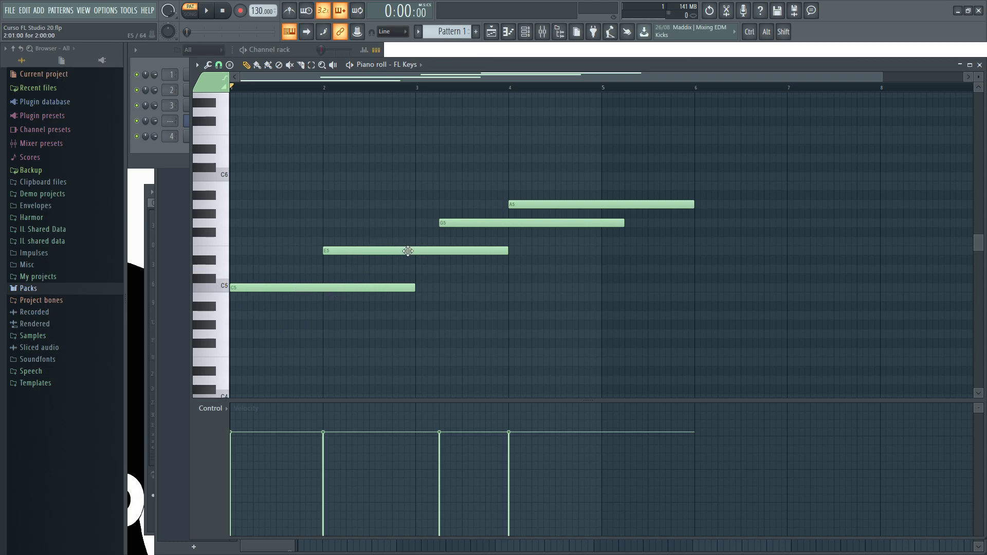
- Stack the E5 and G5 notes and the A5 note raised to C6 at the start of bar 1, and play the chord
left_click_drag(408, 251, 304, 251)
left_click_drag(465, 226, 256, 226)
left_click_drag(541, 205, 236, 175)
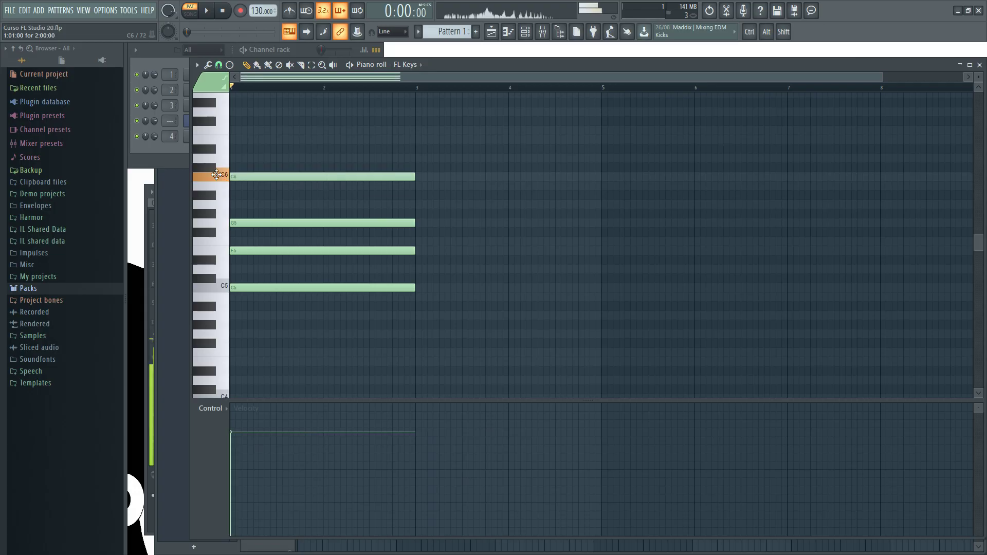
left_click(209, 11)
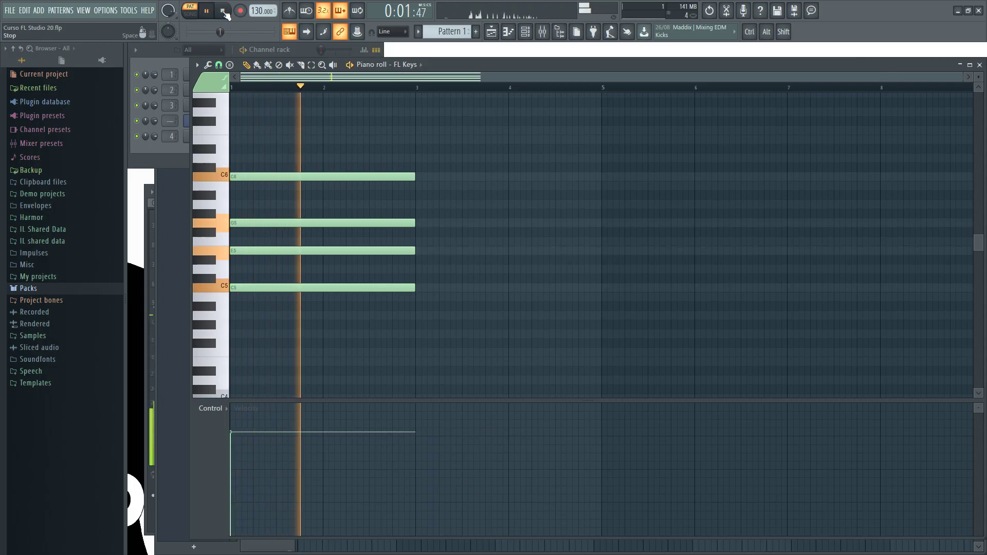
left_click(224, 11)
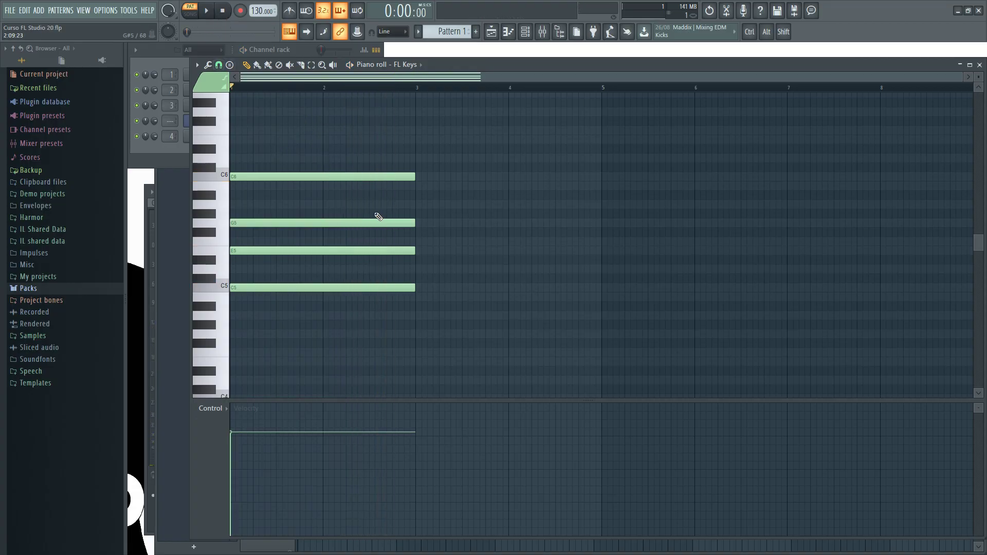
left_click(208, 12)
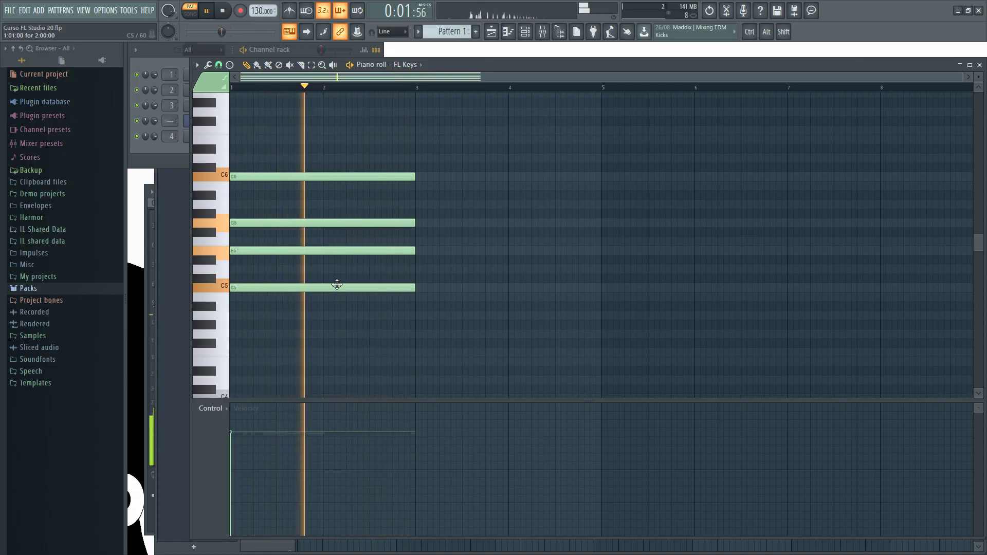
key("space")
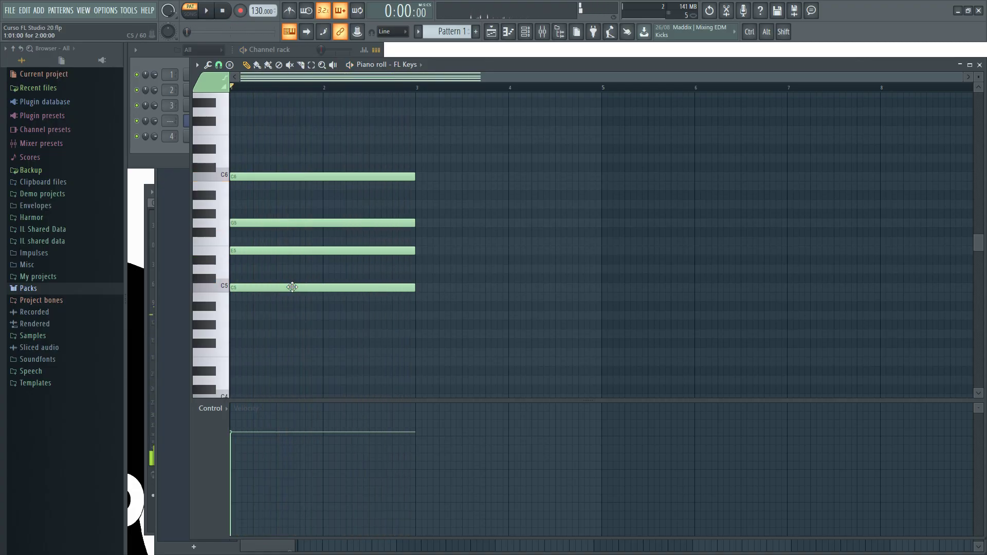
- Draw a second two-bar chord of C5, E5, G5 and C6 notes at the start of bar 3
left_click(420, 288)
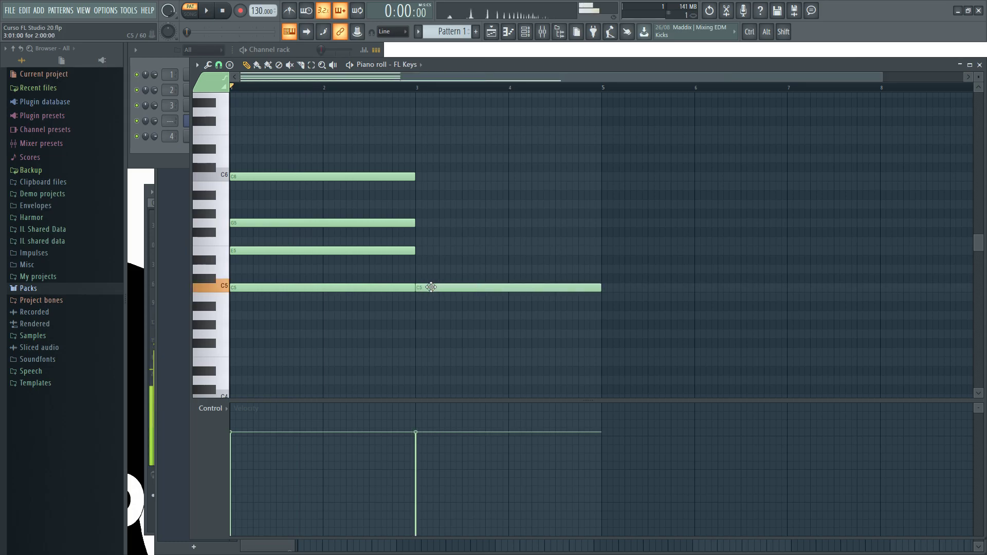
left_click(419, 250)
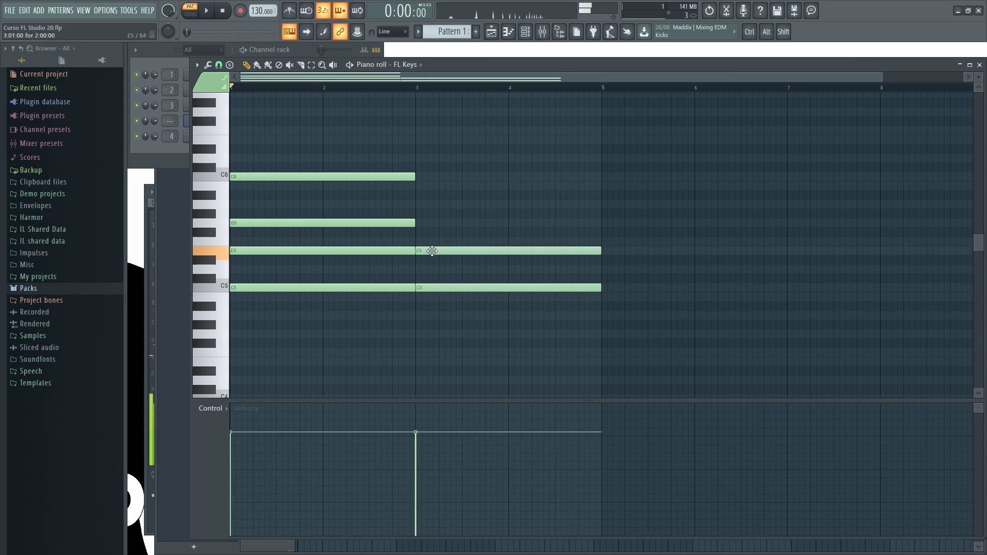
left_click(434, 222)
left_click_drag(434, 221, 429, 221)
left_click(399, 176)
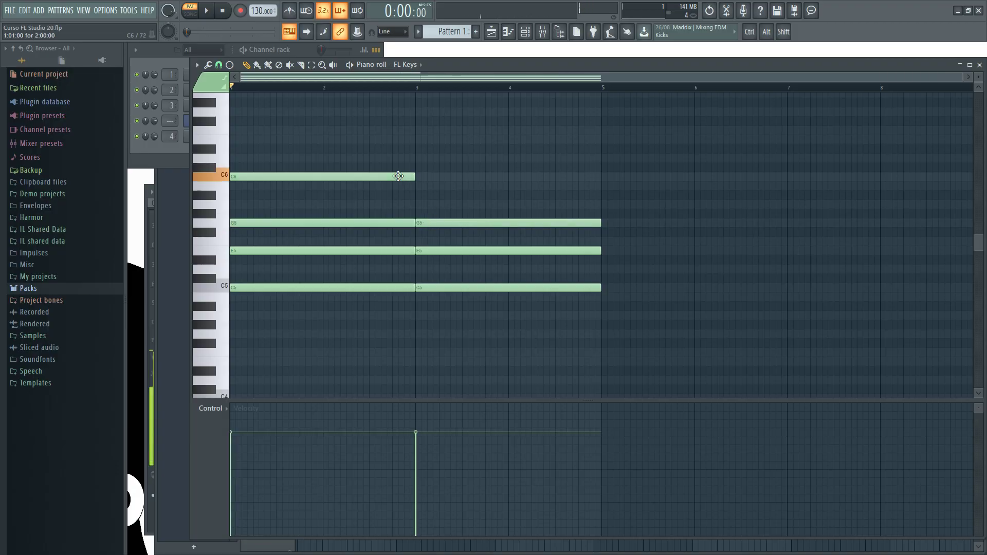
left_click(435, 176)
left_click_drag(435, 175, 431, 176)
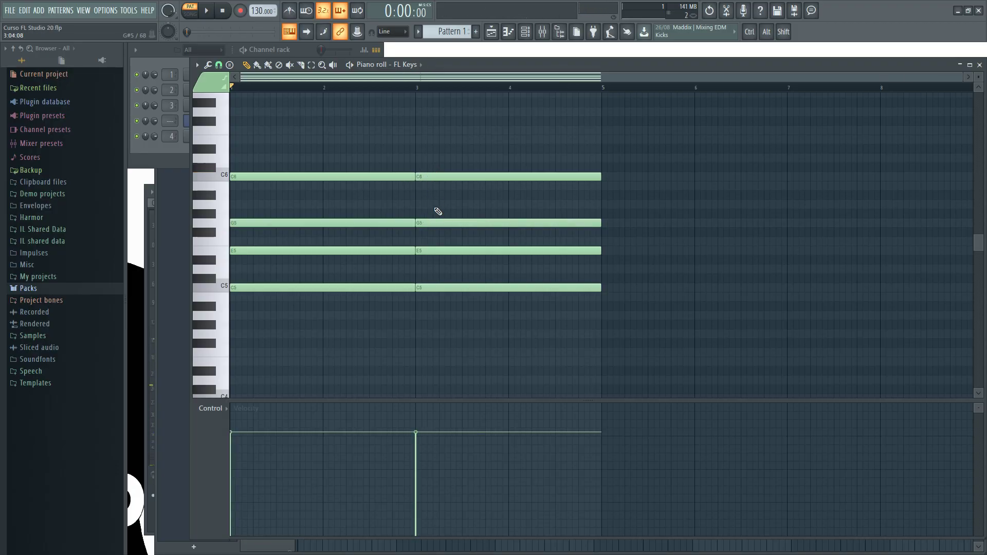
- Raise the second chord's G5 note to A5 and its E5 note to F5, and play the pattern
left_click_drag(435, 220, 433, 202)
left_click(425, 249)
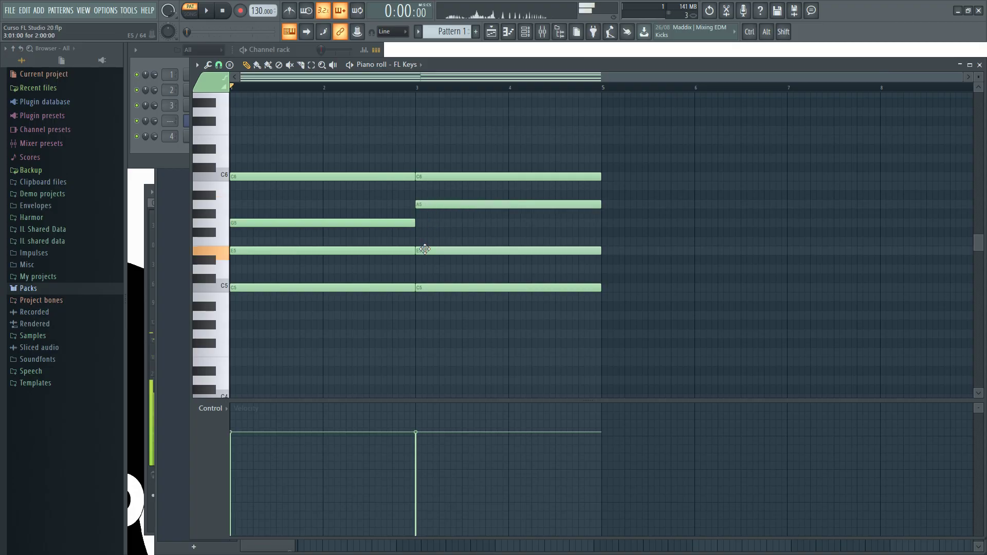
left_click_drag(425, 241, 425, 238)
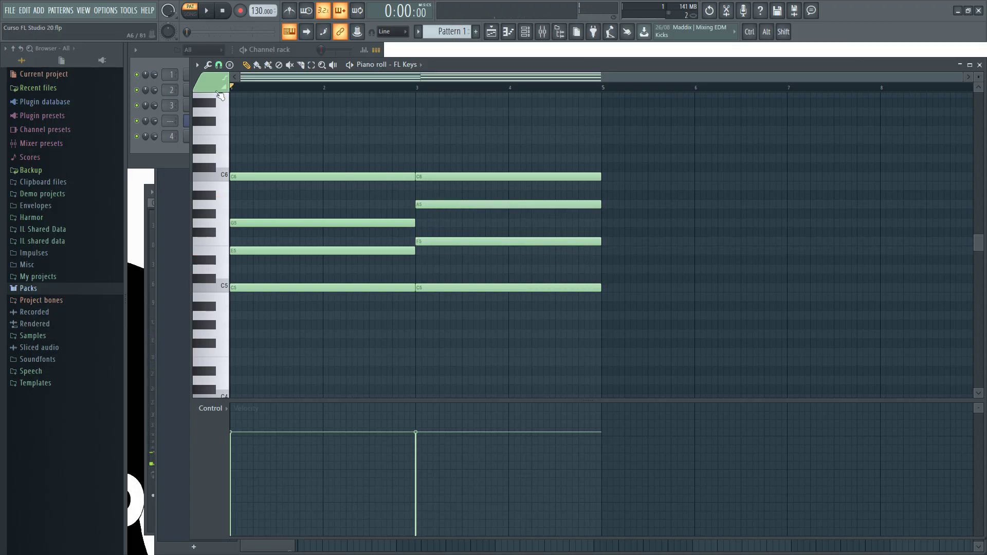
left_click(209, 12)
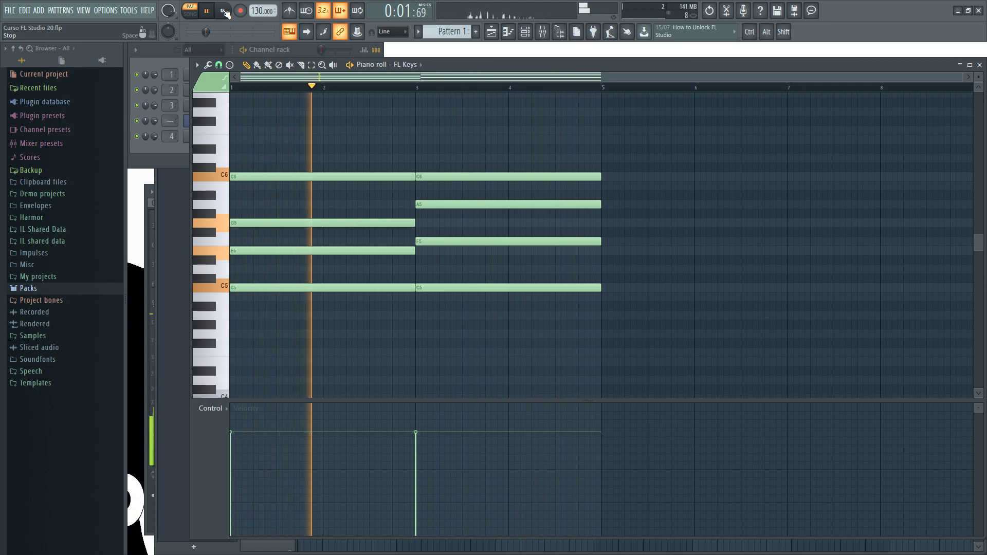
left_click(225, 12)
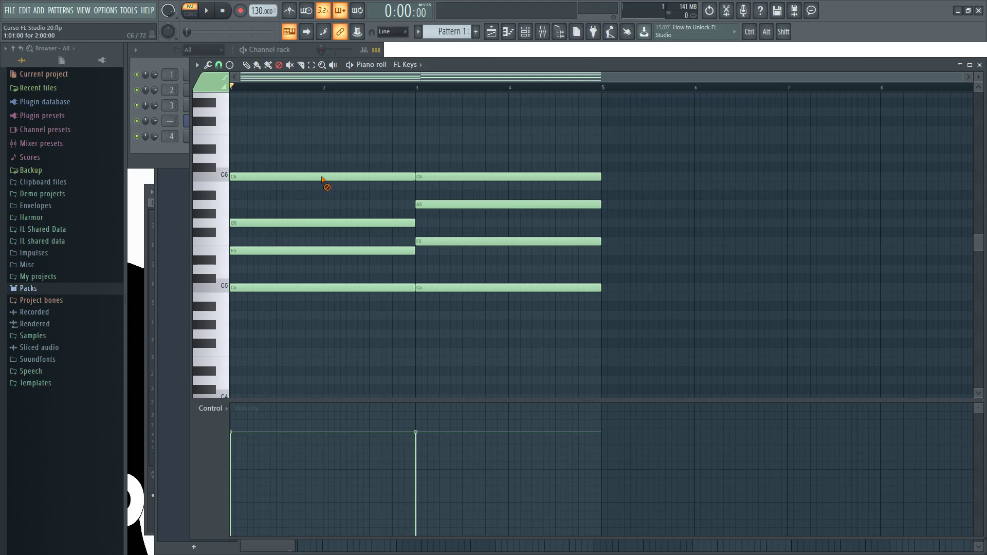
- Mute both C6 notes and the A5 note with the Draw tool active, and play the pattern
key("p")
left_click(350, 178)
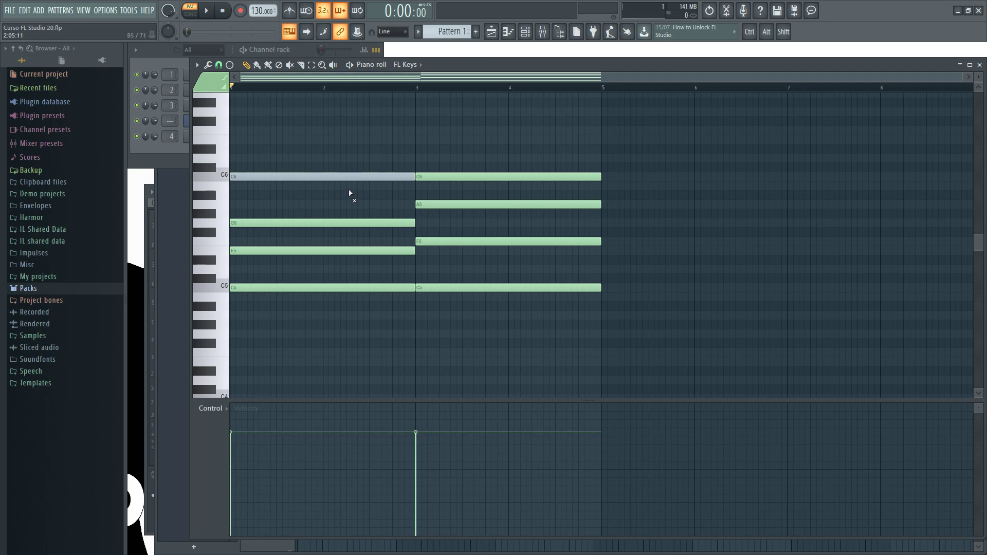
left_click(436, 178)
left_click(439, 202)
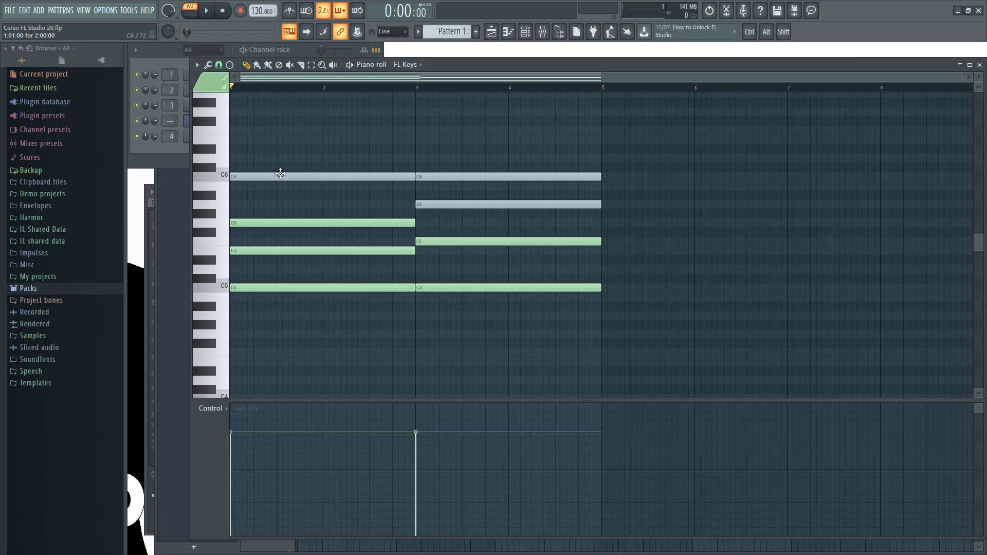
left_click(207, 12)
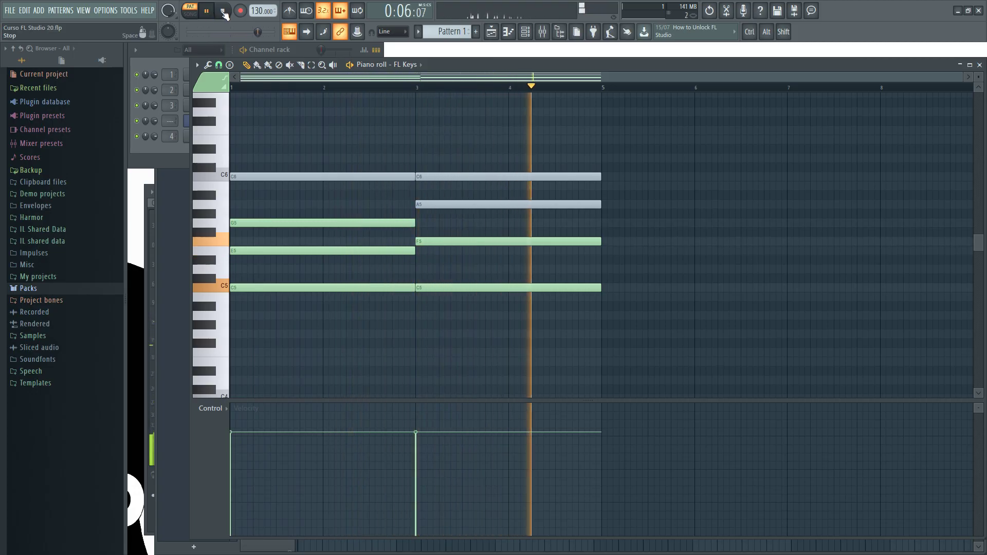
left_click(223, 11)
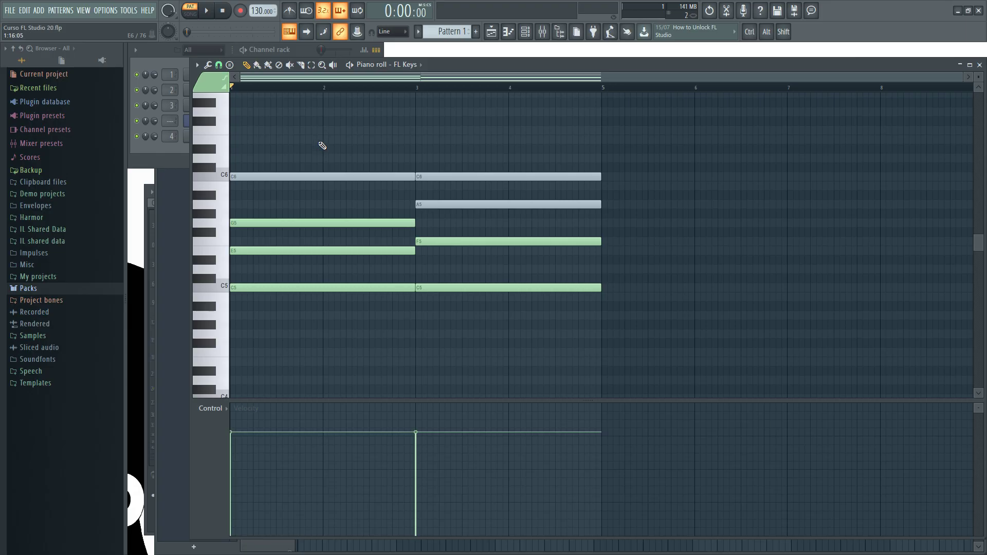
- Unmute the two C6 notes and the A5 note, and play the pattern
left_click(339, 176)
left_click(437, 204)
left_click(450, 177)
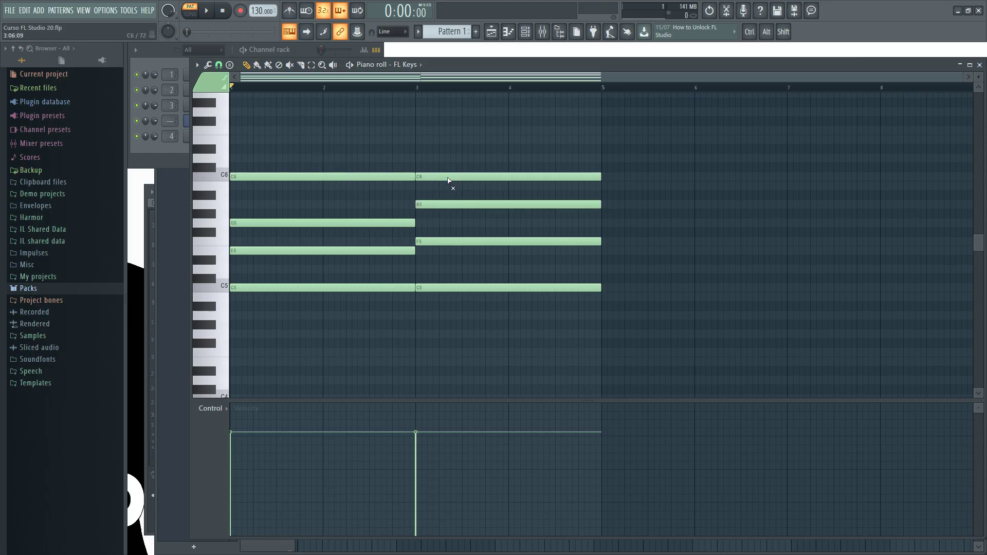
left_click(208, 12)
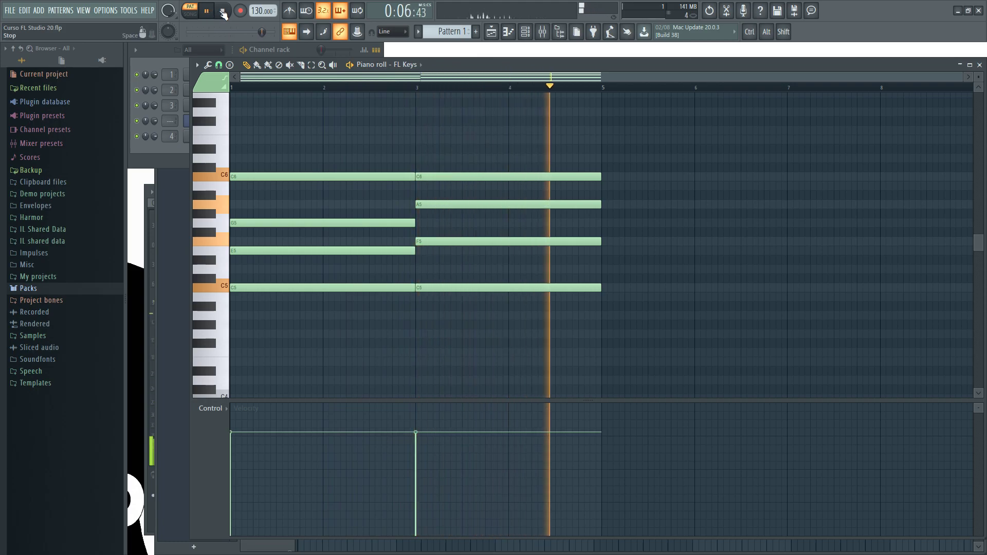
- Select the first chord's four notes, transpose them up four semitones so they span E5 to E6, and play the pattern
left_click(224, 11)
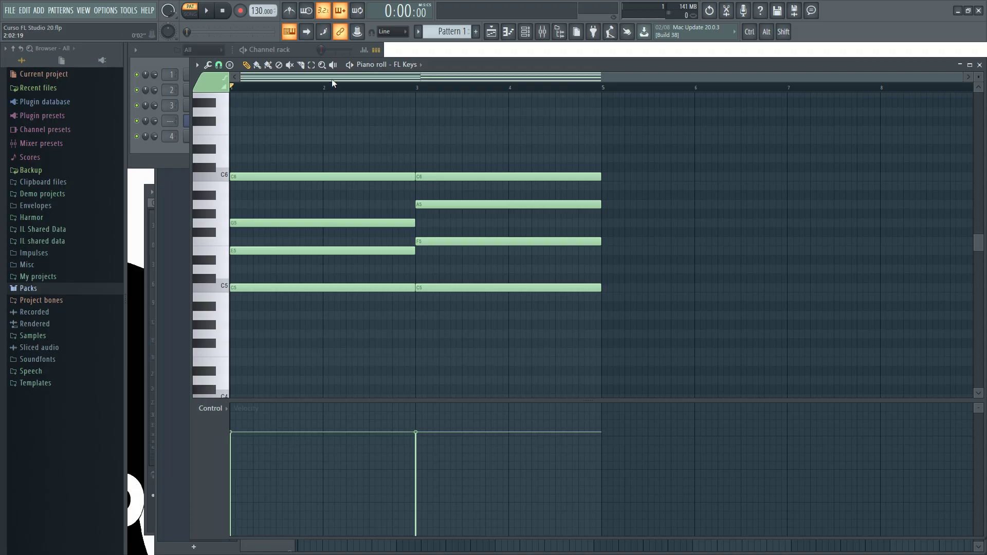
left_click(311, 65)
left_click_drag(360, 154, 502, 192)
left_click(249, 67)
left_click(363, 161, "ctrl")
left_click_drag(366, 137, 445, 183)
left_click_drag(349, 126, 362, 314)
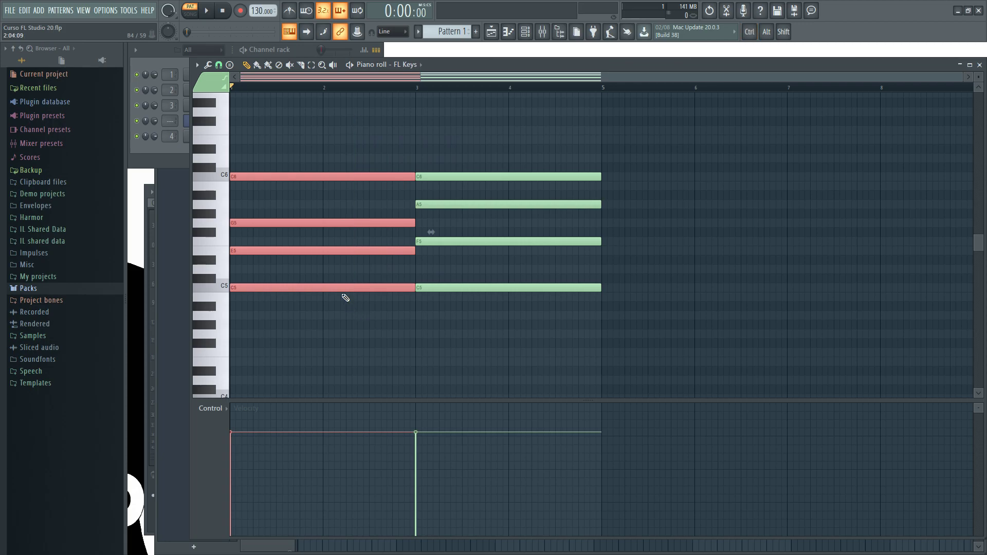
left_click_drag(312, 175, 284, 137)
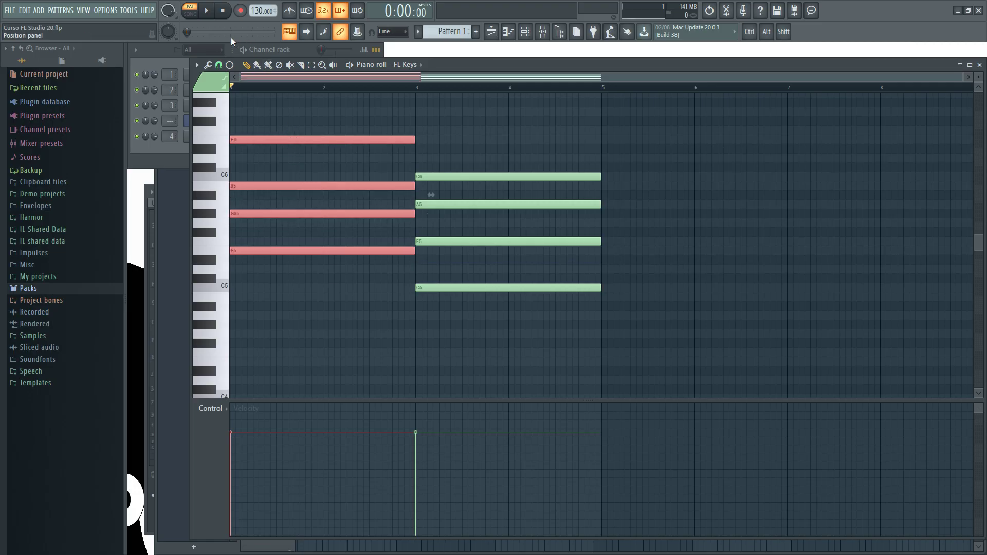
left_click(206, 11)
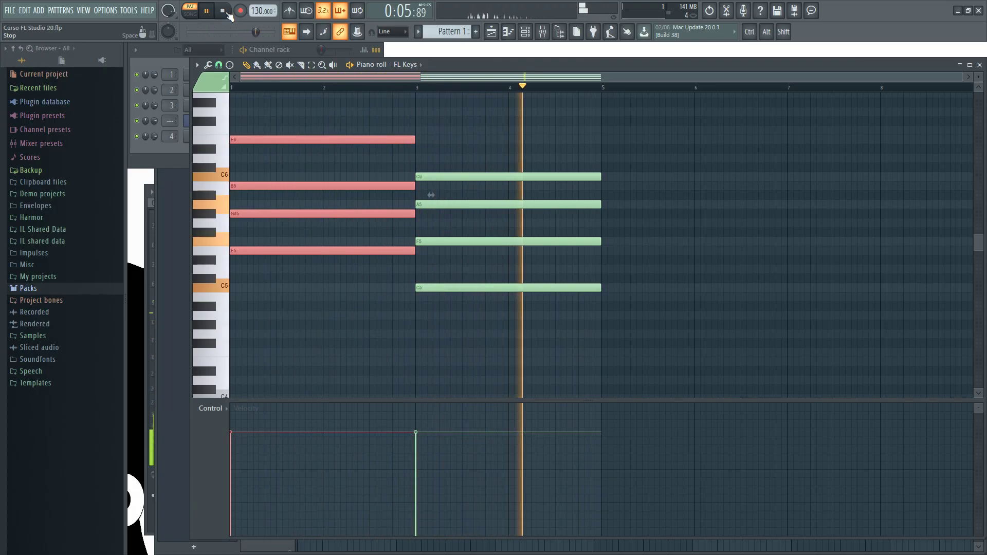
left_click(229, 15)
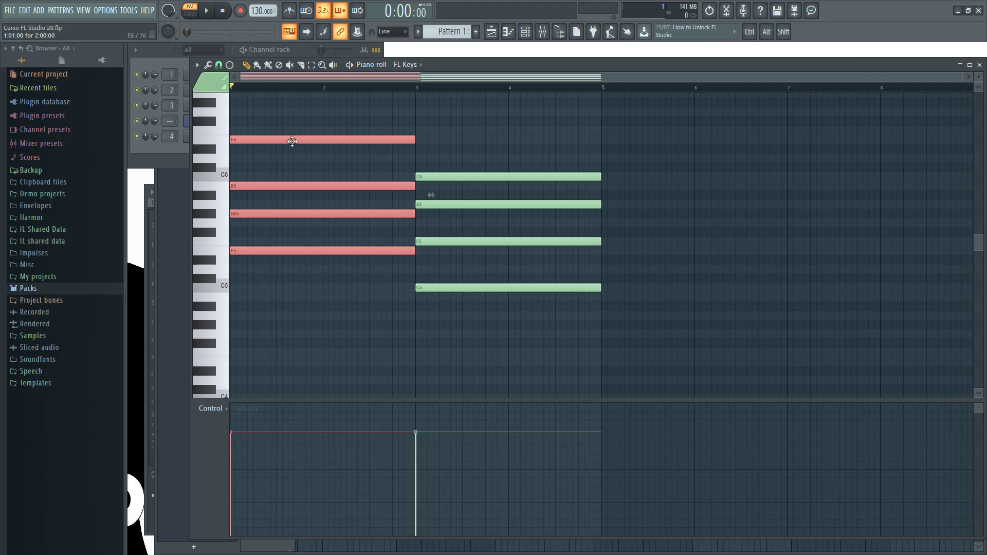
- Transpose the selected first chord back down four semitones so it spans C5 to C6, and clear the selection
key("Down")
key("Down")
key("Down")
key("Down")
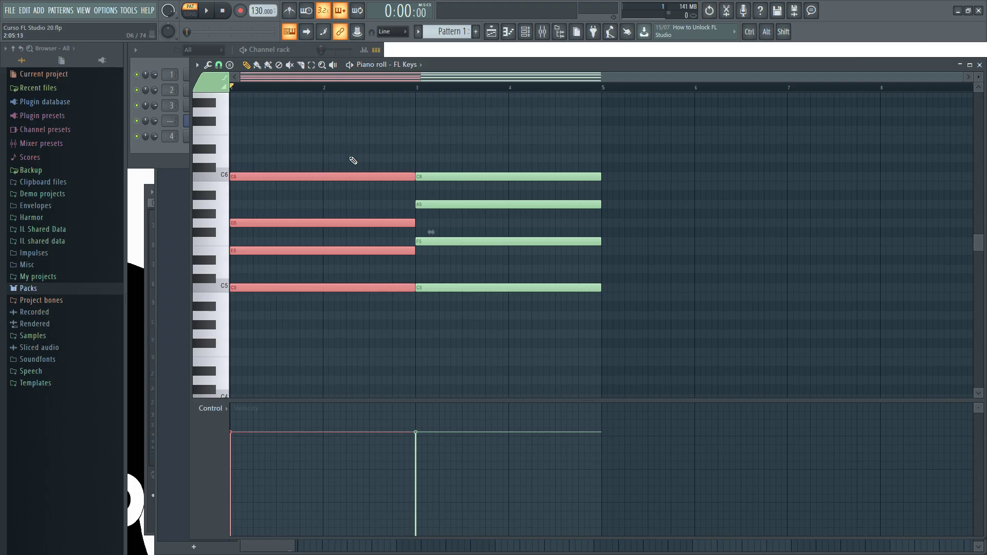
key("ctrl+d")
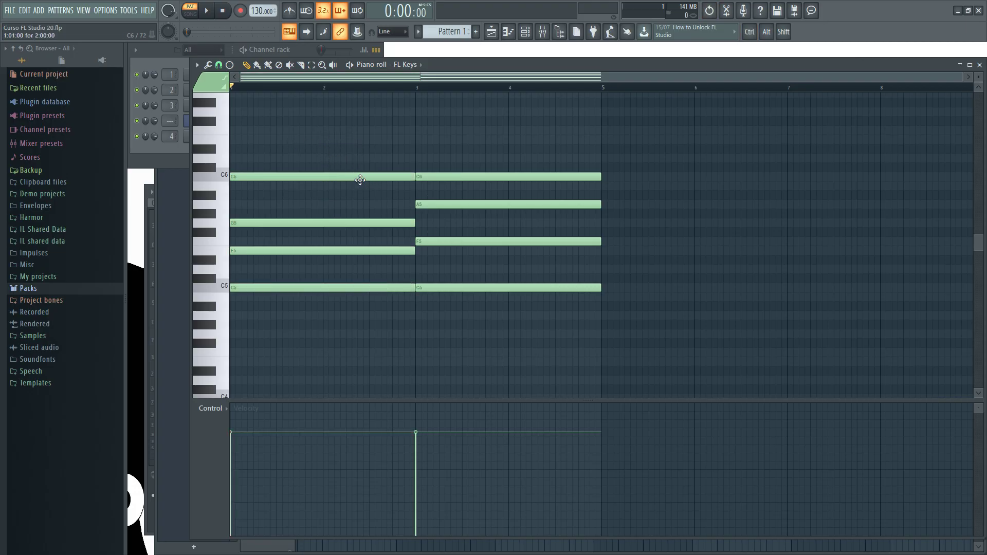
- Try to move only the first chord's C6 note up to F6, and undo the move
left_click_drag(258, 175, 305, 130)
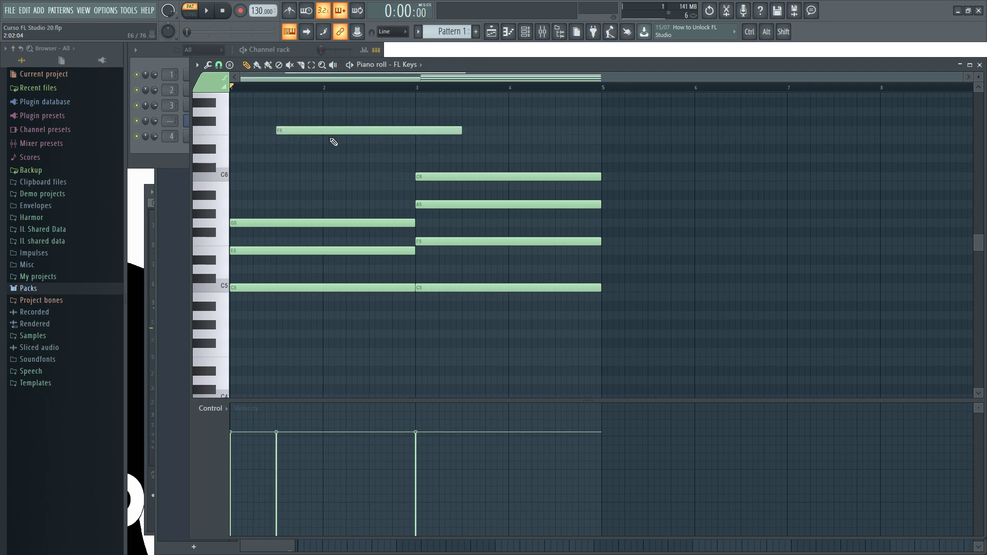
key("ctrl+z")
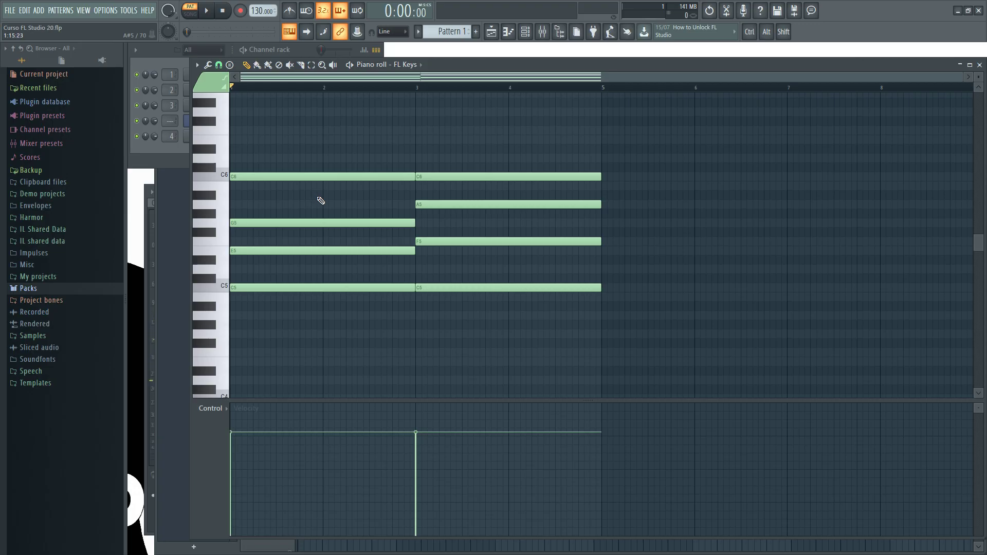
- Copy the first chord's four notes, paste them as a third chord at the start of bar 5, and clear the selection
key("ctrl")
left_click_drag(276, 135, 374, 302)
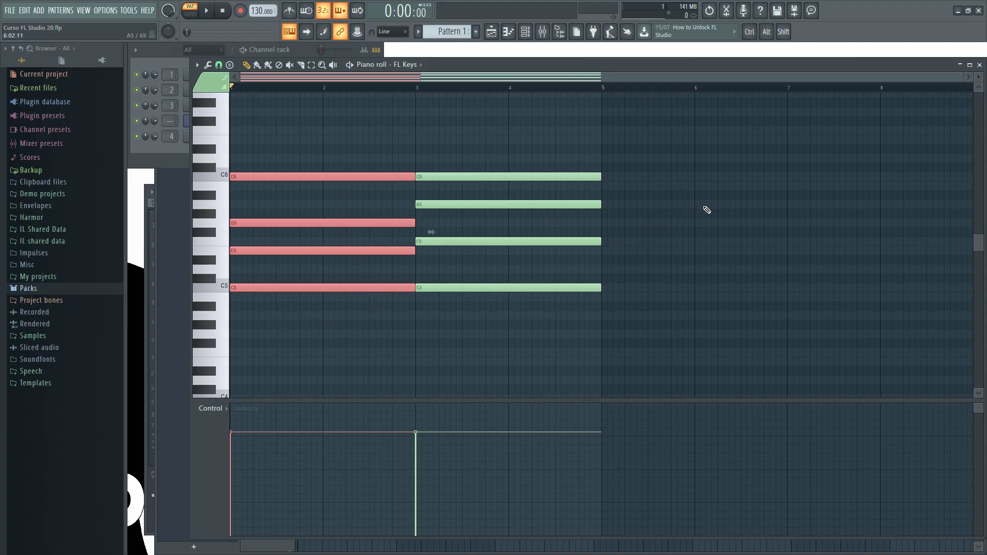
key("ctrl")
left_click_drag(259, 135, 378, 318)
left_click(678, 156, "ctrl")
left_click_drag(720, 148, 412, 161)
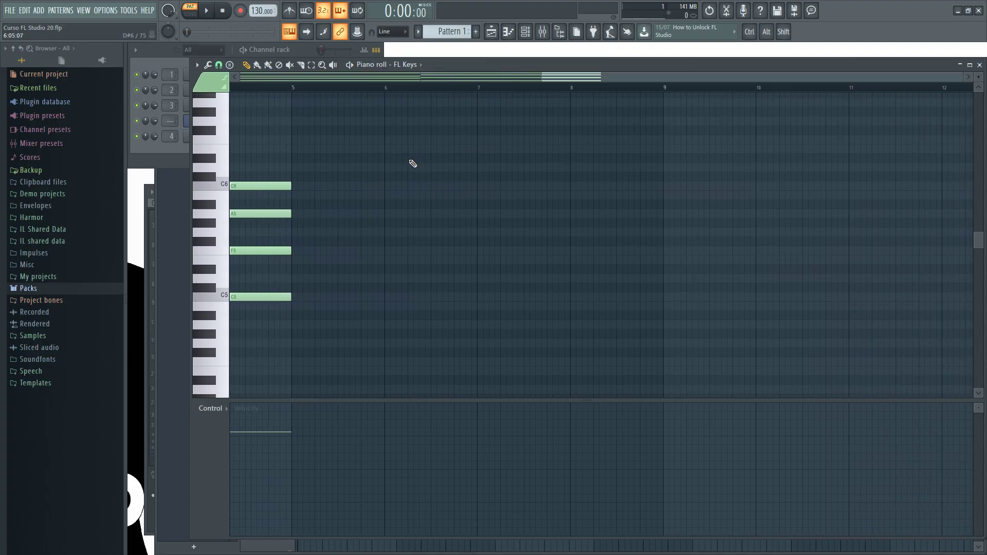
key("ctrl+v")
mouse_move(249, 186)
left_mouse_down()
mouse_move(379, 187)
mouse_move(363, 188)
left_mouse_up()
left_click_drag(576, 76, 316, 89)
left_click(345, 108)
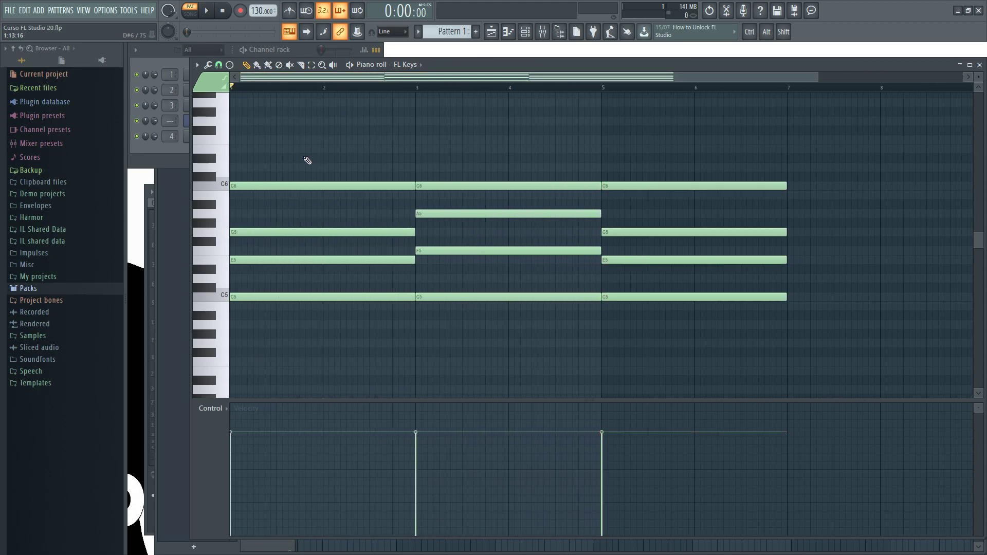
- Select the first chord and review the Edit commands in the piano roll options, leaving without applying any
left_click_drag(253, 127, 379, 338)
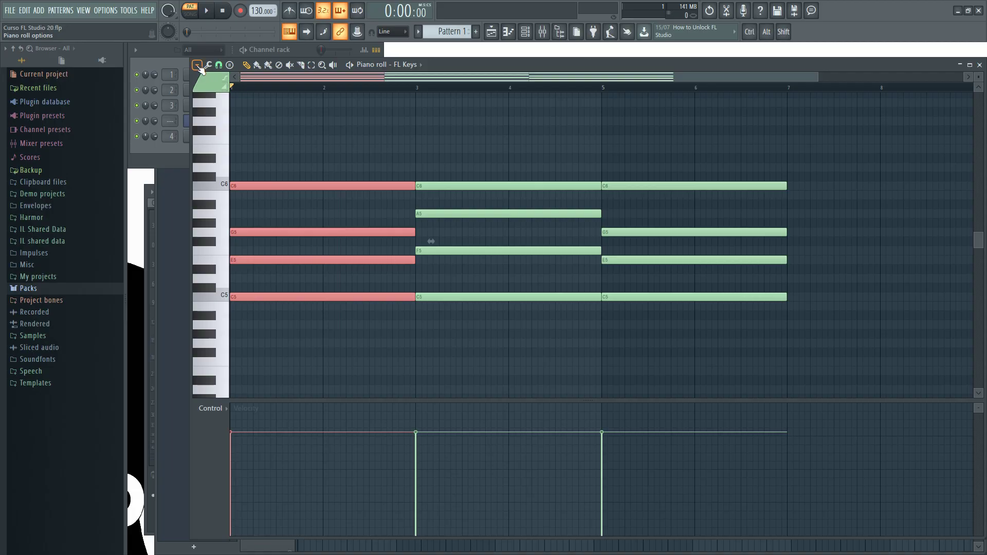
left_click(197, 66)
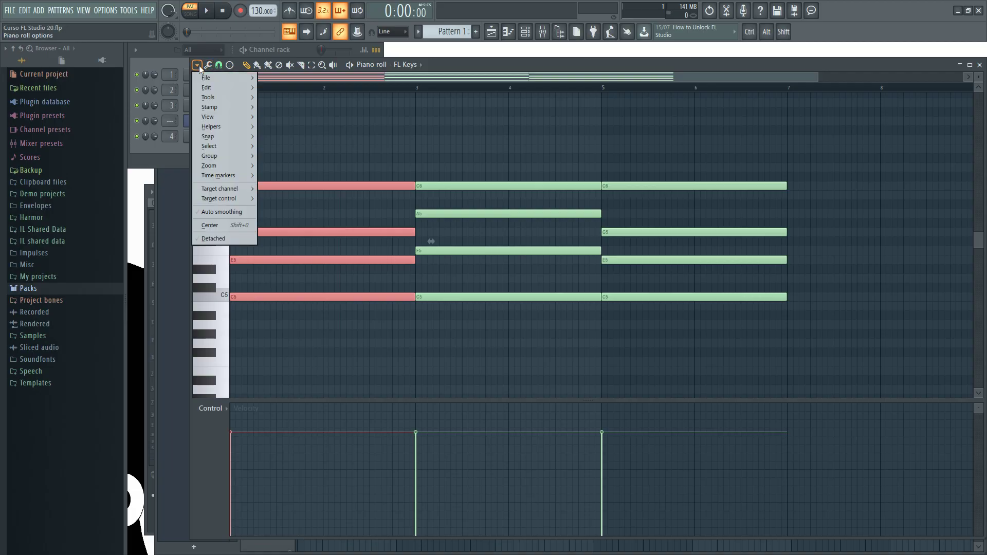
mouse_move(223, 76)
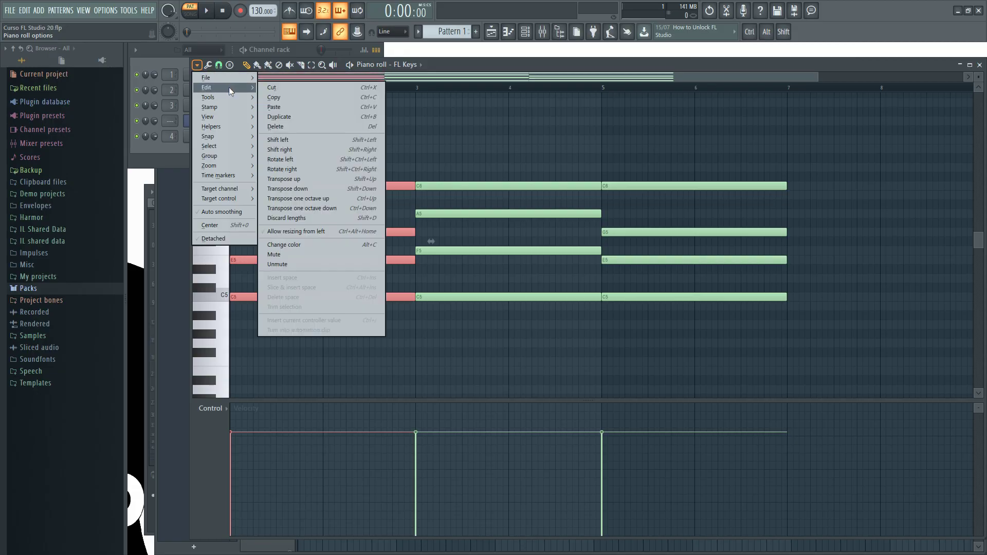
mouse_move(230, 111)
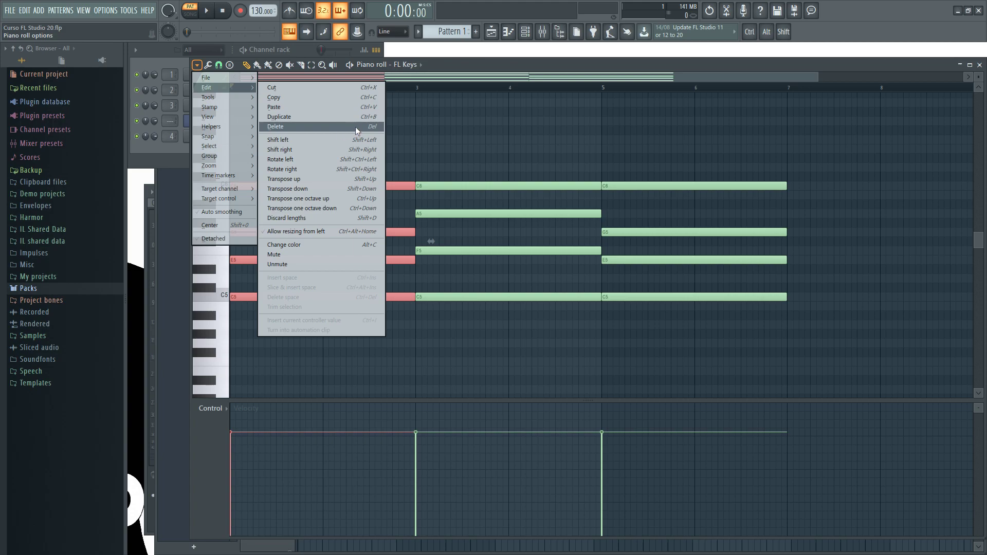
left_click(434, 125)
left_click_drag(457, 132, 237, 140)
scroll(348, 154, "down", 2)
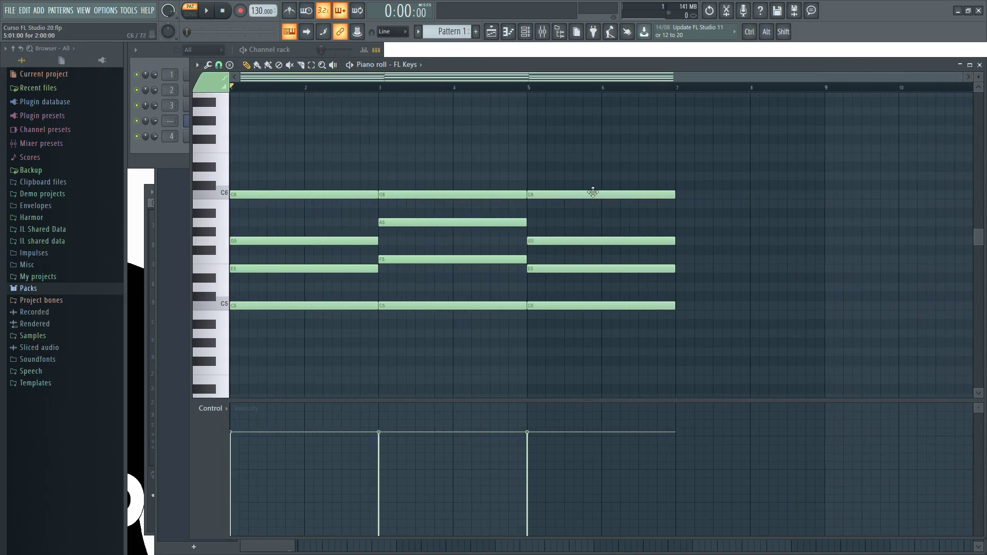
- Select the third chord's notes and examine the group stretch handle beyond its end, clearing the selection each time
left_click_drag(579, 163, 624, 310)
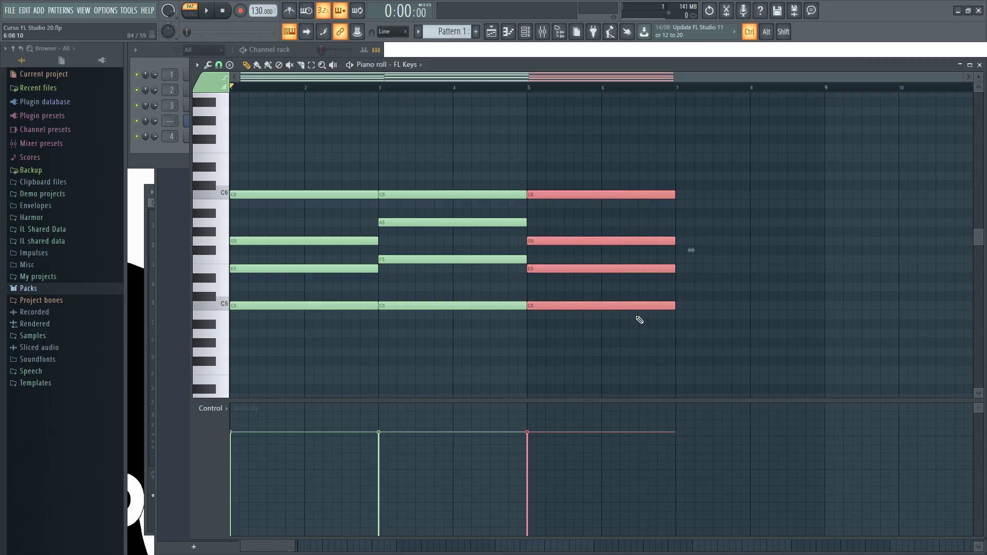
left_click_drag(674, 197, 674, 258)
scroll(693, 218, "up", 4, "ctrl")
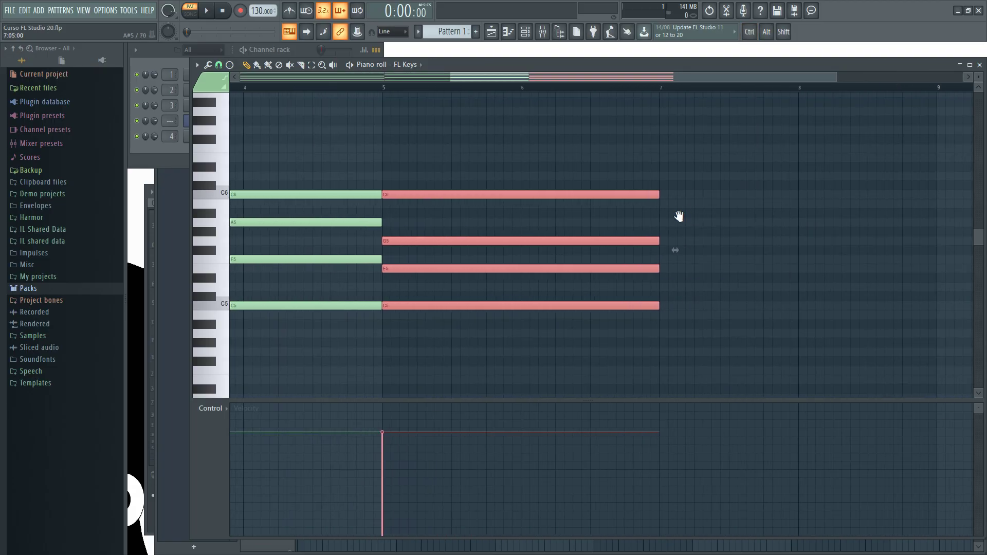
left_click_drag(520, 198, 519, 247)
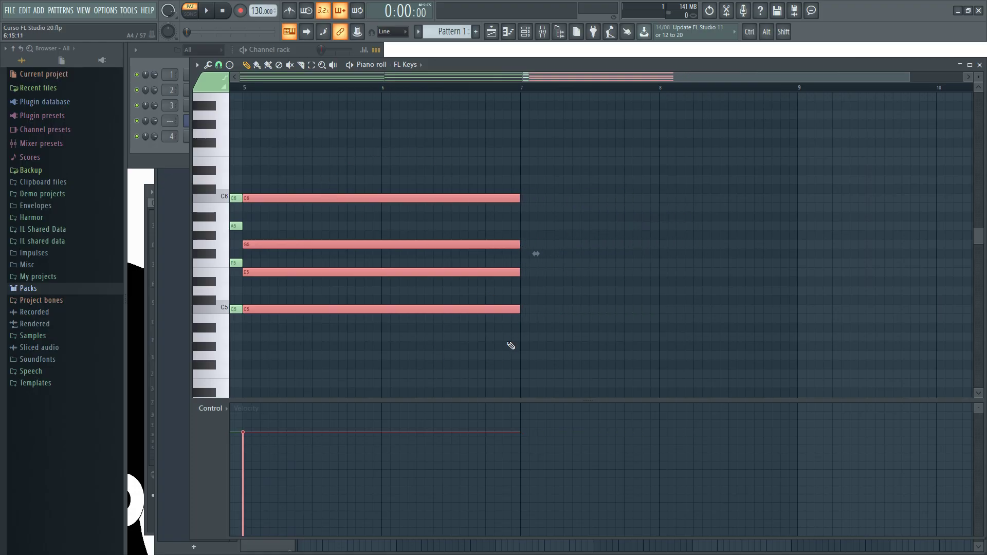
left_click(543, 283)
scroll(399, 229, "down", 3, "ctrl")
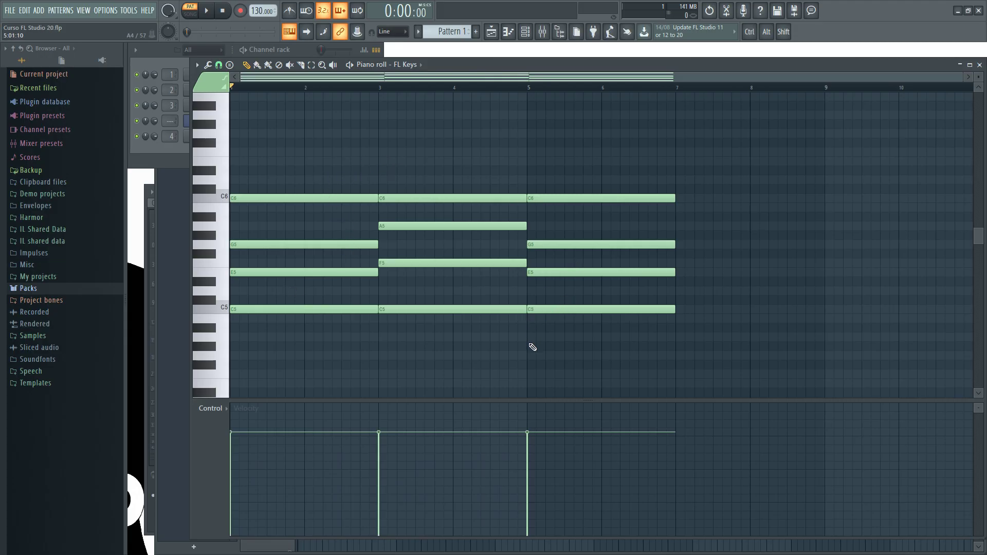
left_click_drag(620, 178, 681, 348, "ctrl")
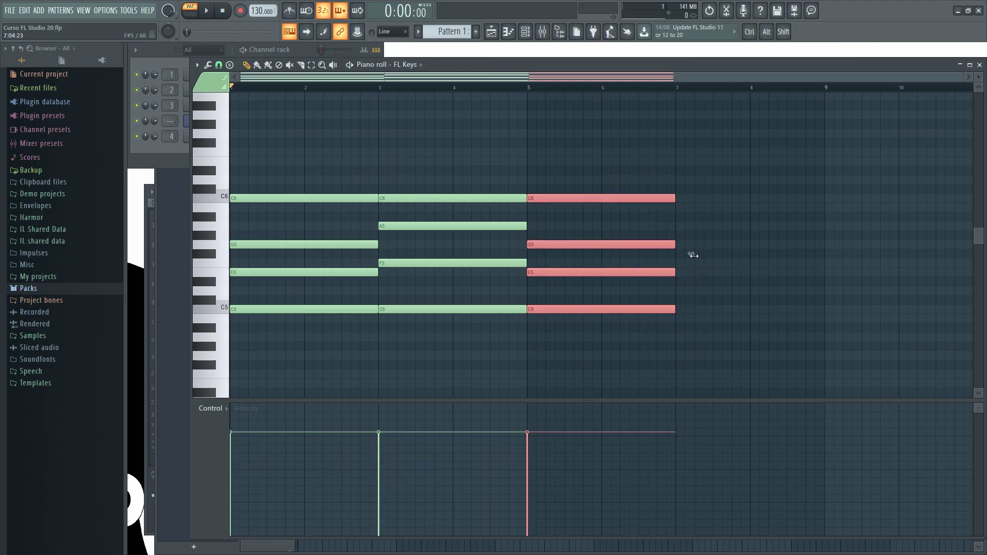
left_click(568, 169)
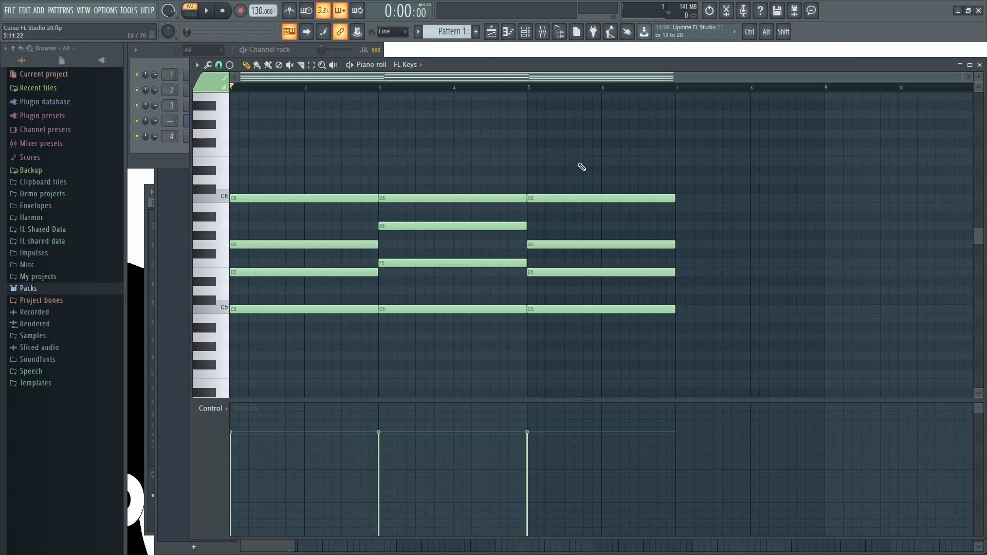
- Delete the C6, G5, E5 and C5 notes of the third chord at bar 5
right_click(590, 198)
right_click(592, 244)
right_click(594, 272)
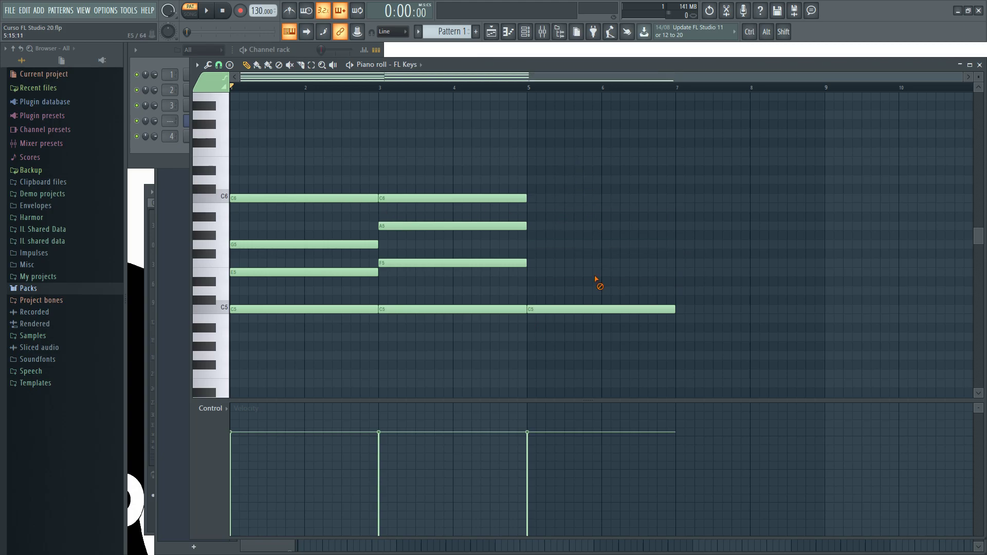
right_click(591, 309)
- Select both chords, stretch them as a group down to one bar each so they end at bar 3, and play the pattern
left_click_drag(653, 359, 226, 177, "ctrl")
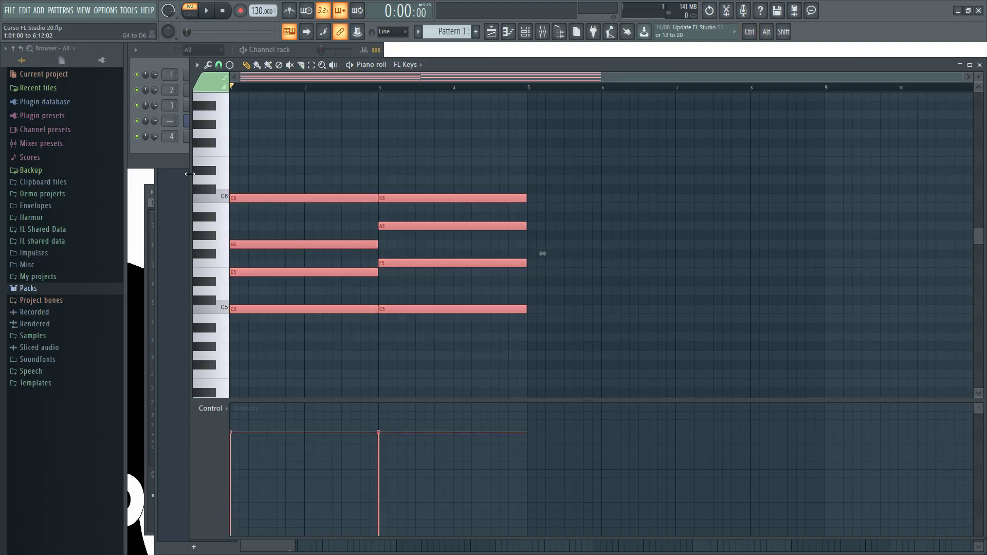
scroll(284, 105, "up", 2, "ctrl")
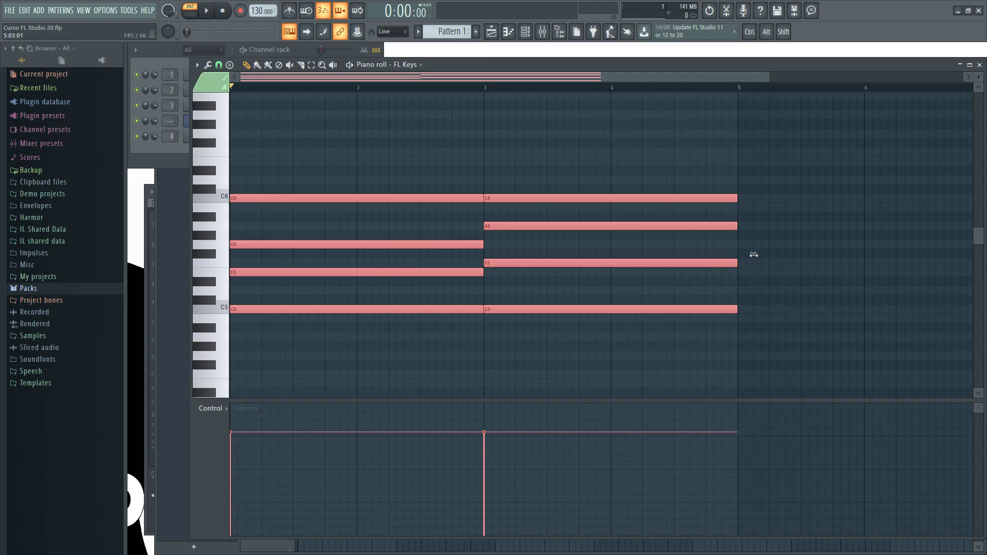
left_click_drag(753, 255, 749, 361)
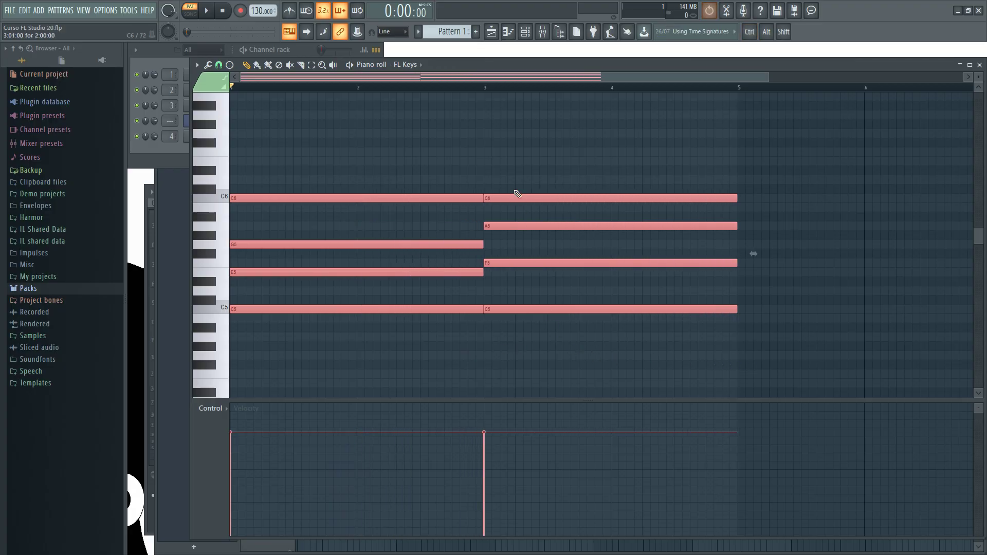
mouse_move(739, 199)
left_mouse_down()
mouse_move(685, 224)
mouse_move(590, 232)
mouse_move(740, 240)
mouse_move(751, 254)
mouse_move(625, 255)
mouse_move(498, 286)
mouse_move(930, 288)
mouse_move(500, 333)
left_mouse_up()
key("ctrl+d")
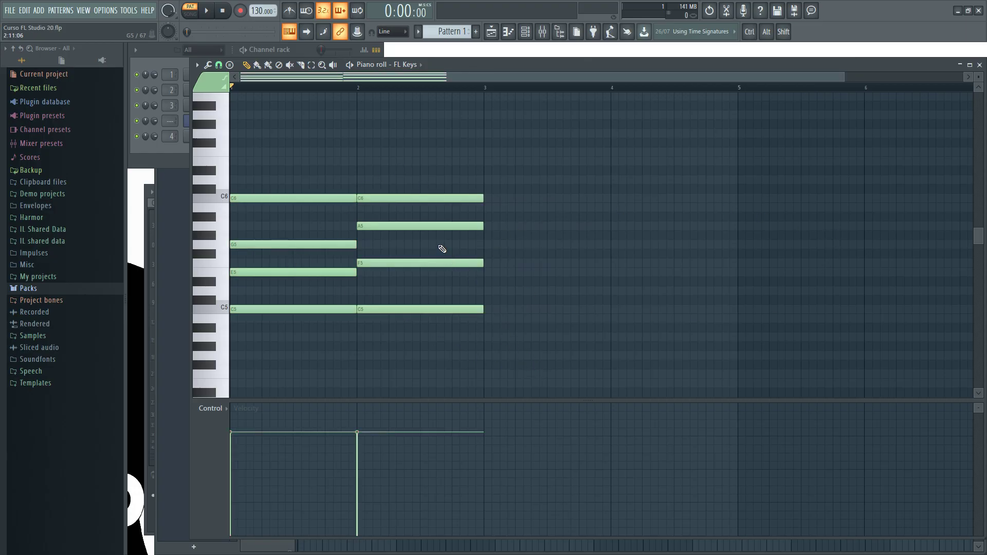
key("space")
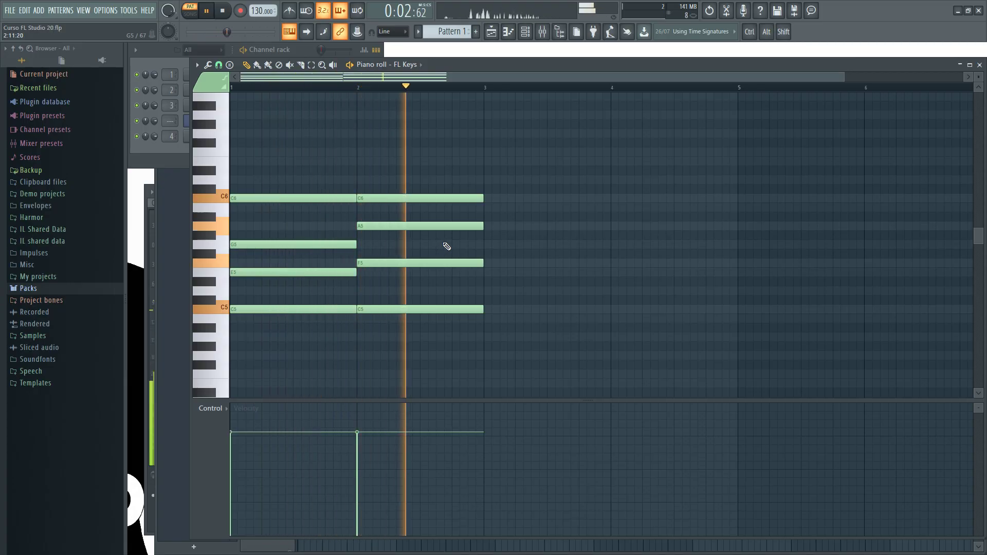
key("space")
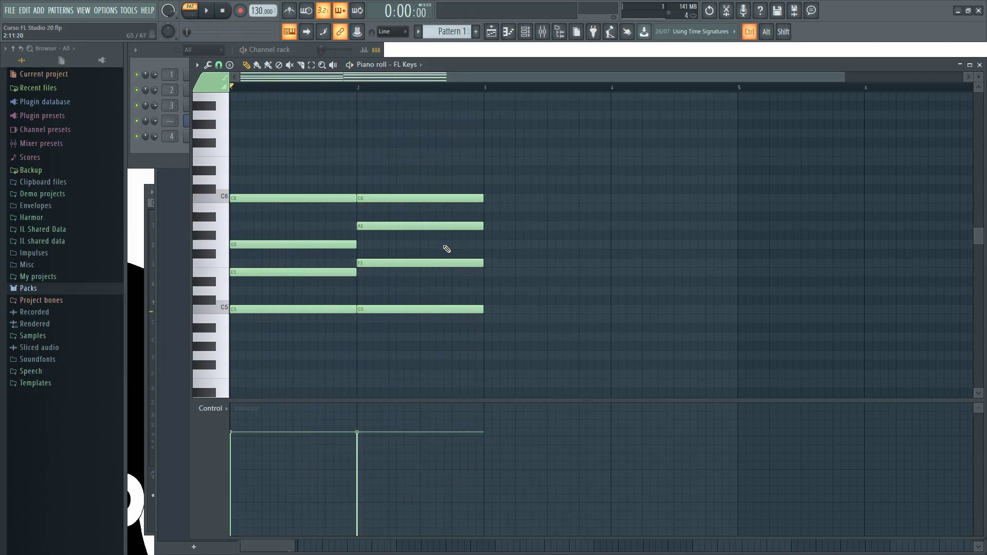
- Select all notes, stretch both chords as a group to two bars each so they end at bar 5, and play the pattern
key("ctrl+a")
left_click_drag(506, 252, 755, 300)
key("space")
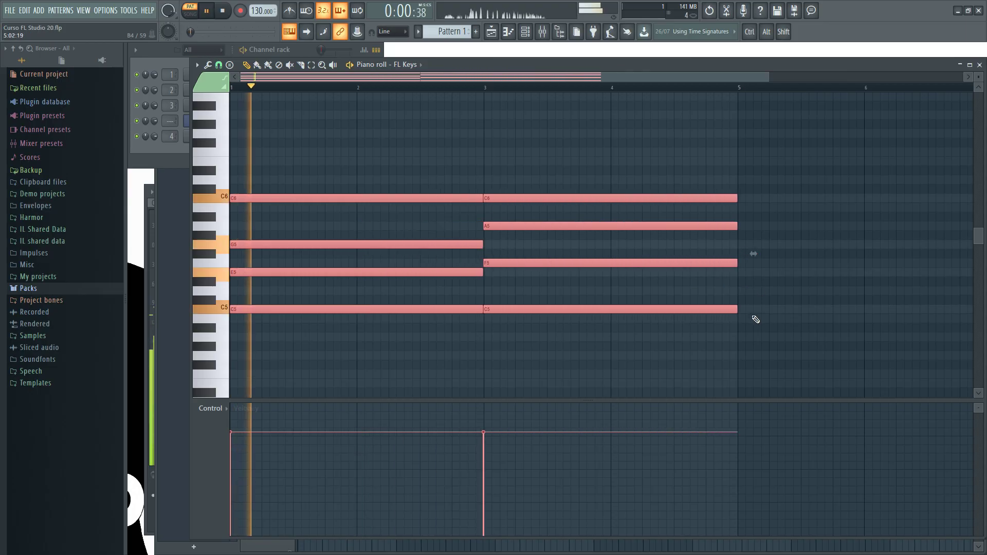
key("ctrl+d")
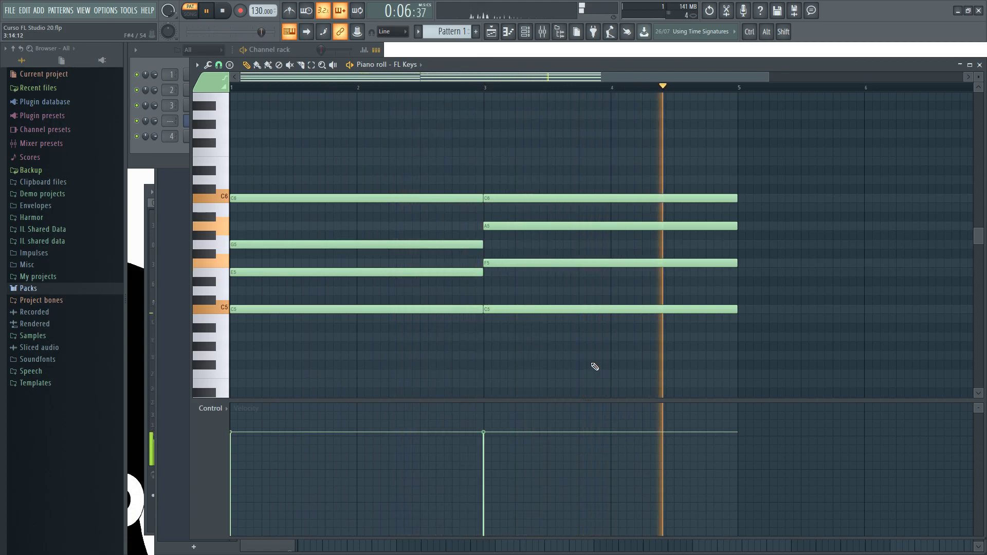
key("space")
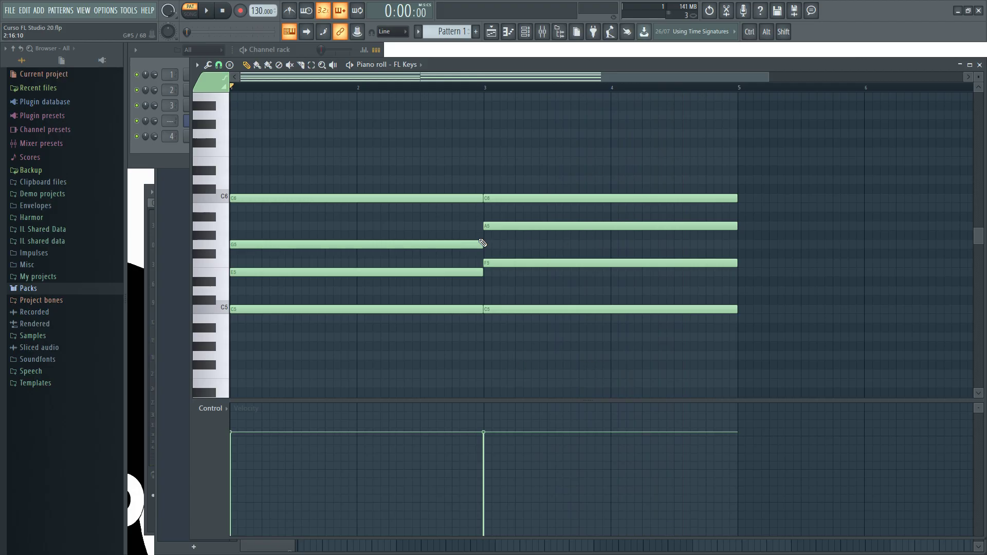
- Preview the sound of the first chord's C6 note and the second chord's A5 note
scroll(366, 167, "down", 2)
scroll(288, 161, "up", 2)
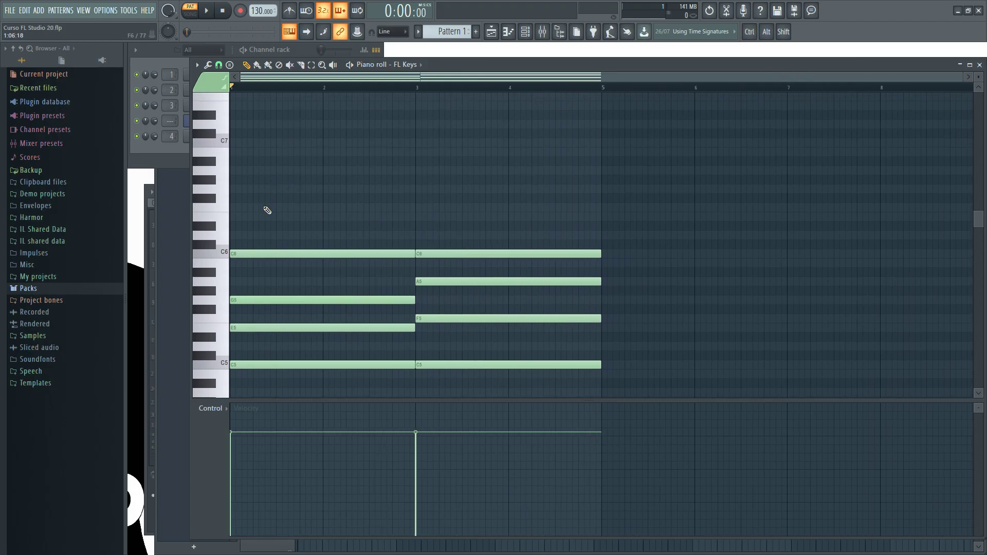
left_click(250, 253)
left_click(457, 280)
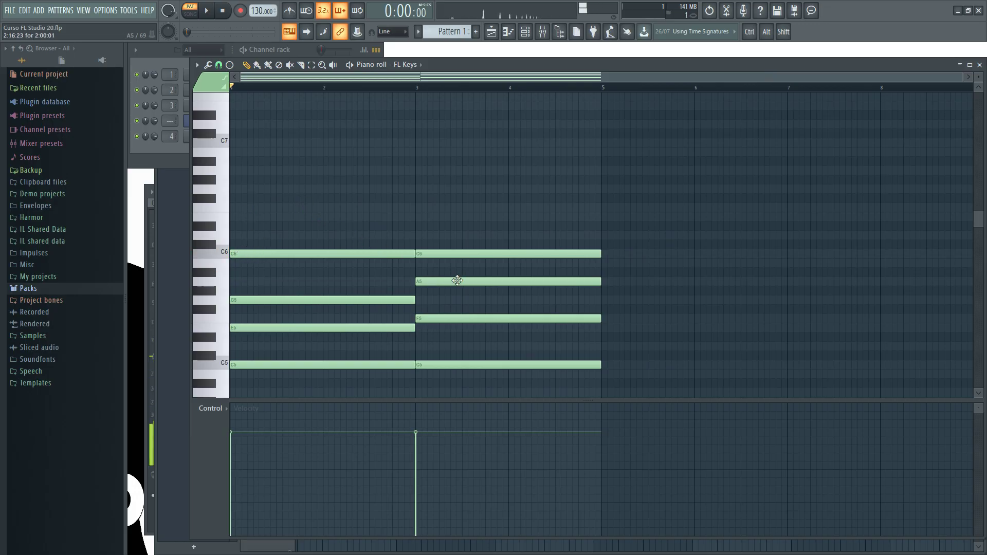
- Draw a two-bar G6 note starting in bar 1, reusing the length of the existing C6 notes
left_click(474, 254)
left_click(383, 255)
left_click(304, 190)
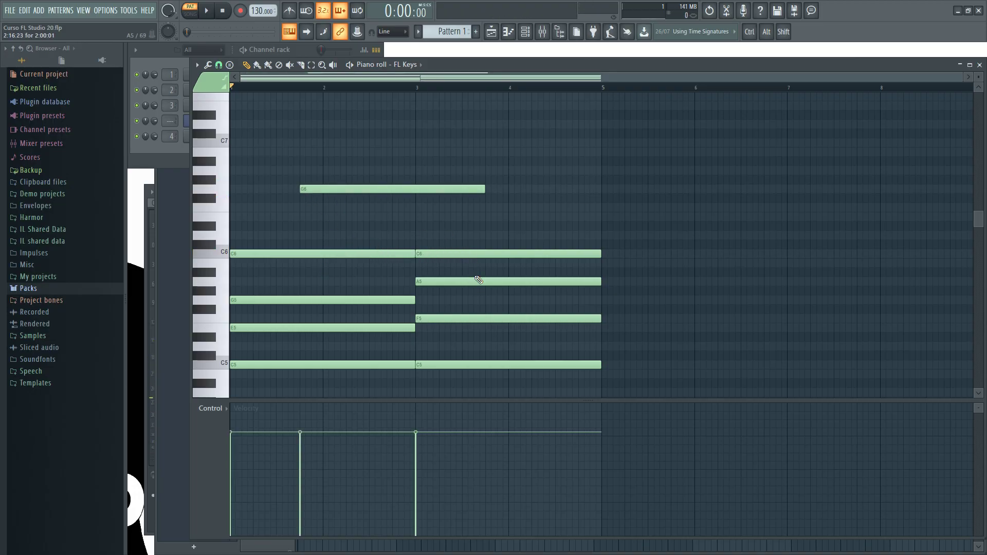
- Shorten the second chord's C6 note to about three quarters of a bar and replace the G6 note with an equally short F#6 and a two-bar E6
left_click_drag(600, 253, 479, 271)
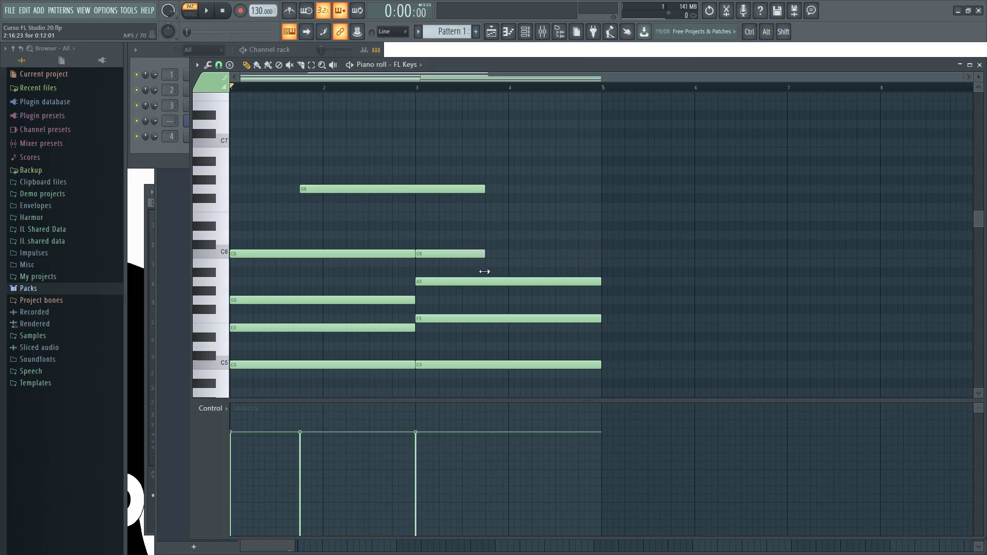
right_click(377, 189)
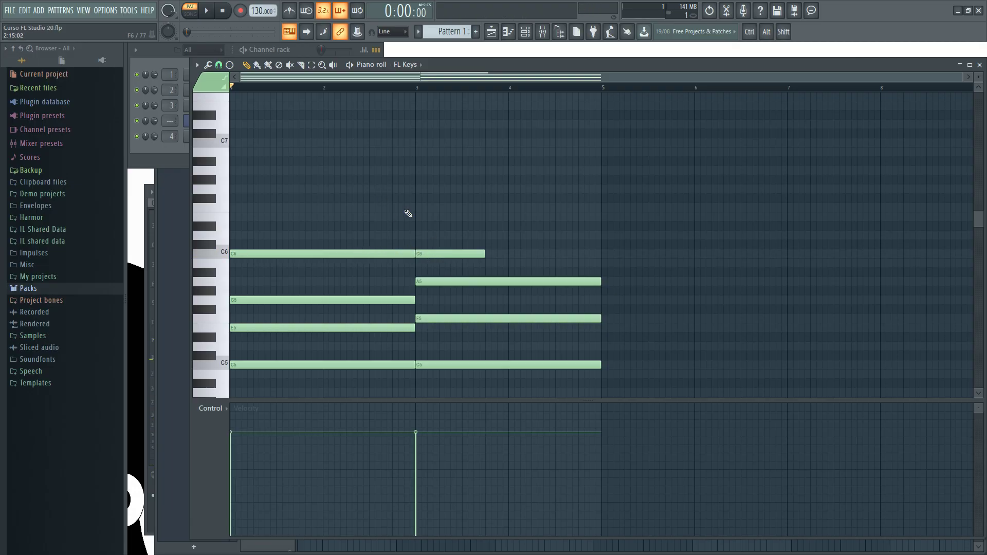
left_click(366, 199)
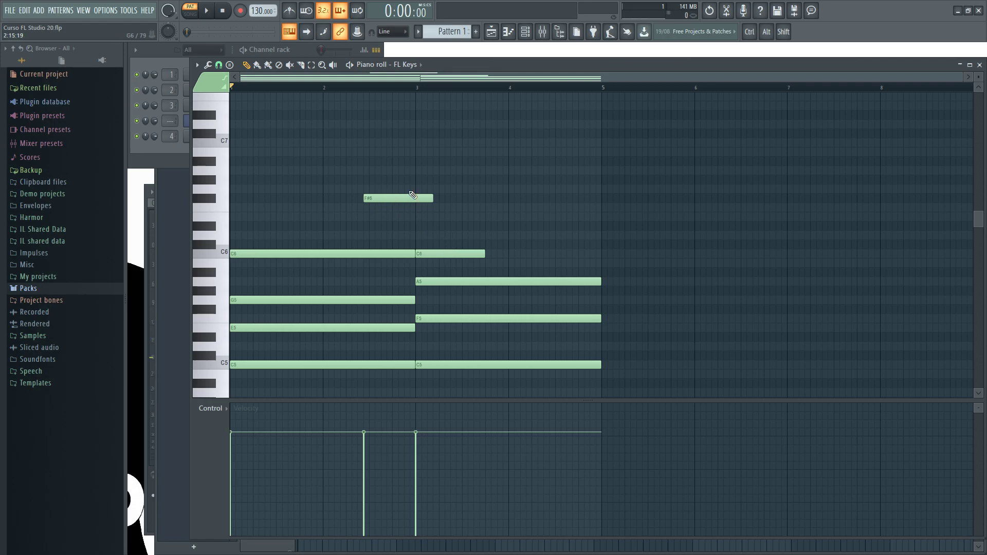
left_click(368, 217)
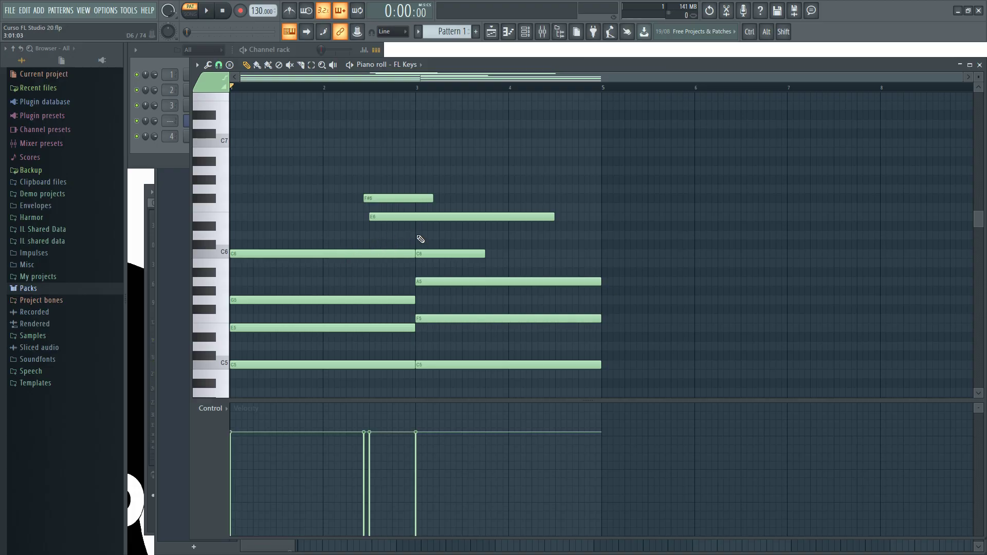
- Delete the E6 and F#6 notes and extend the second chord's C6 note back to bar 5
right_click(411, 216)
right_click(403, 198)
left_click_drag(486, 256, 602, 276)
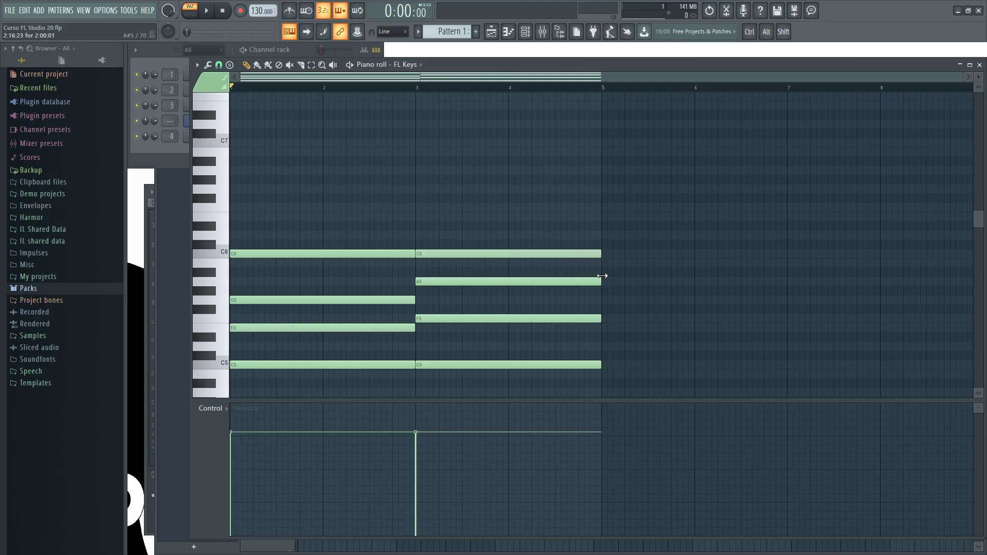
- Look over the two chords across the octaves and close the FL Keys piano roll
scroll(415, 189, "down", 3)
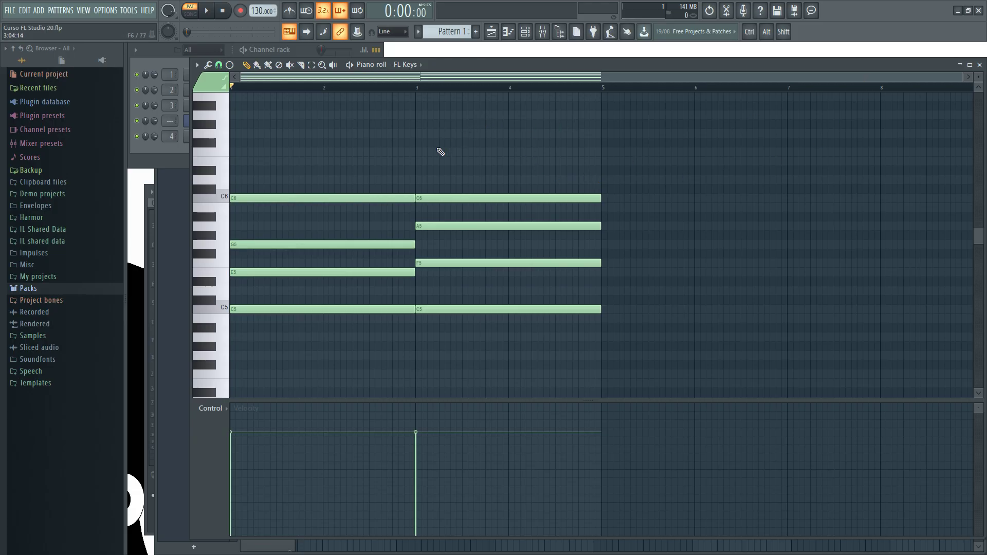
scroll(377, 155, "down", 6)
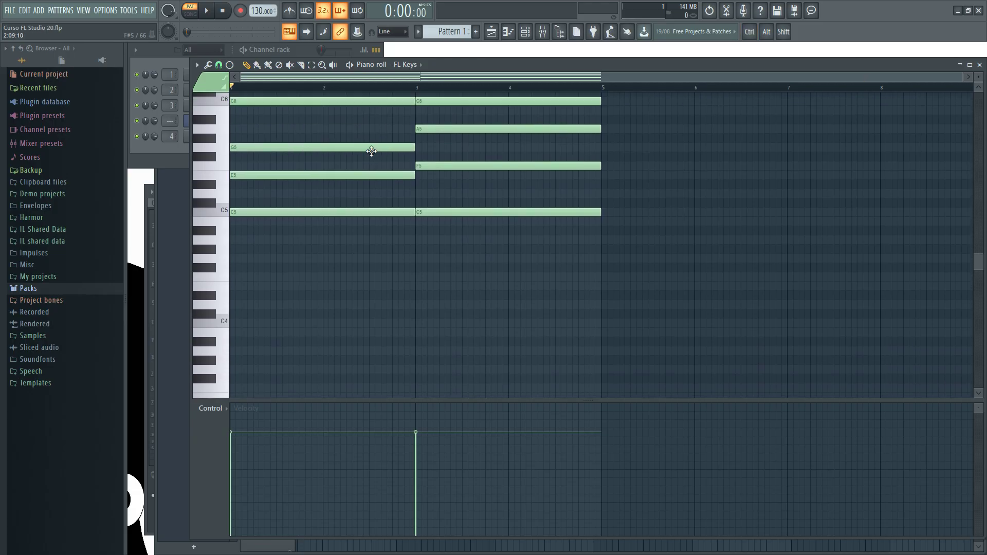
scroll(375, 156, "up", 7)
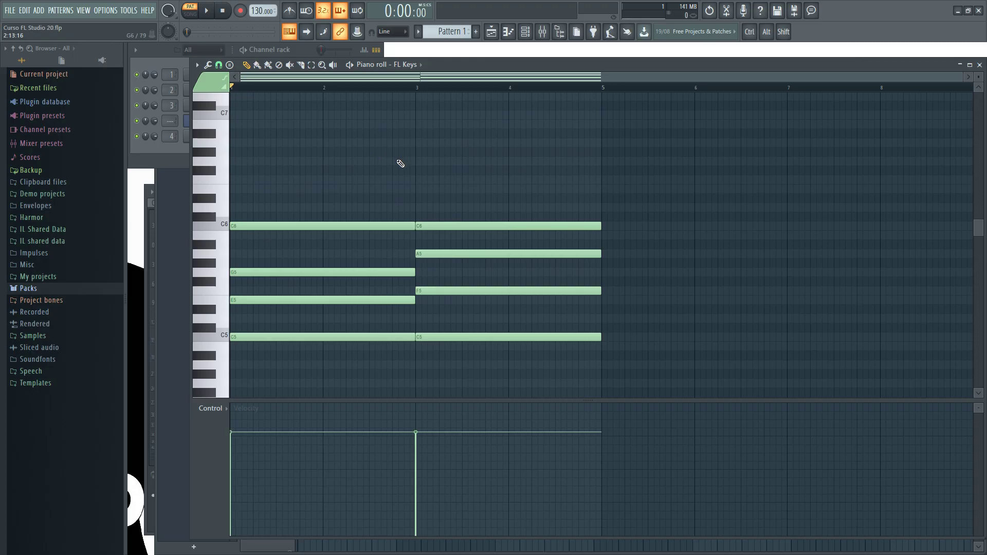
left_click_drag(434, 85, 334, 86)
left_click(980, 66)
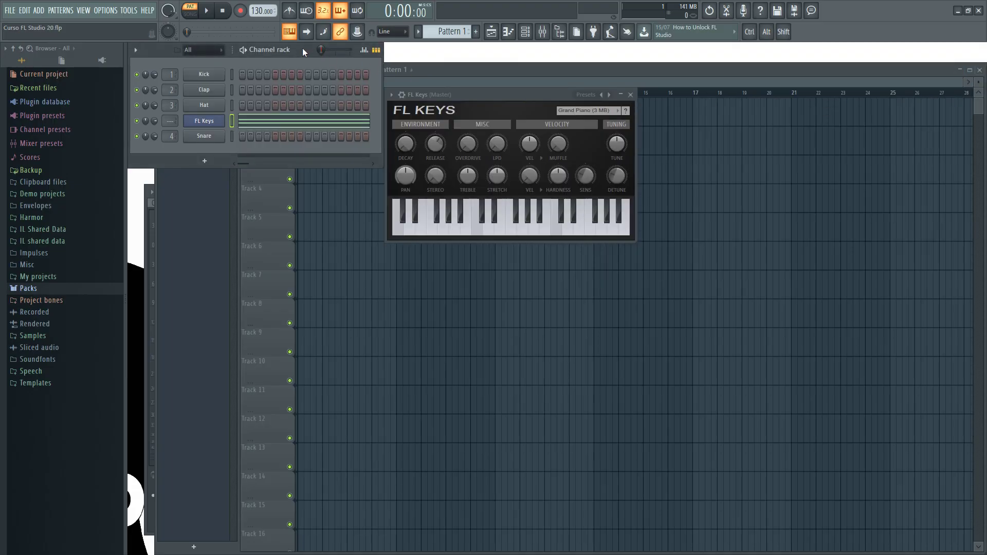